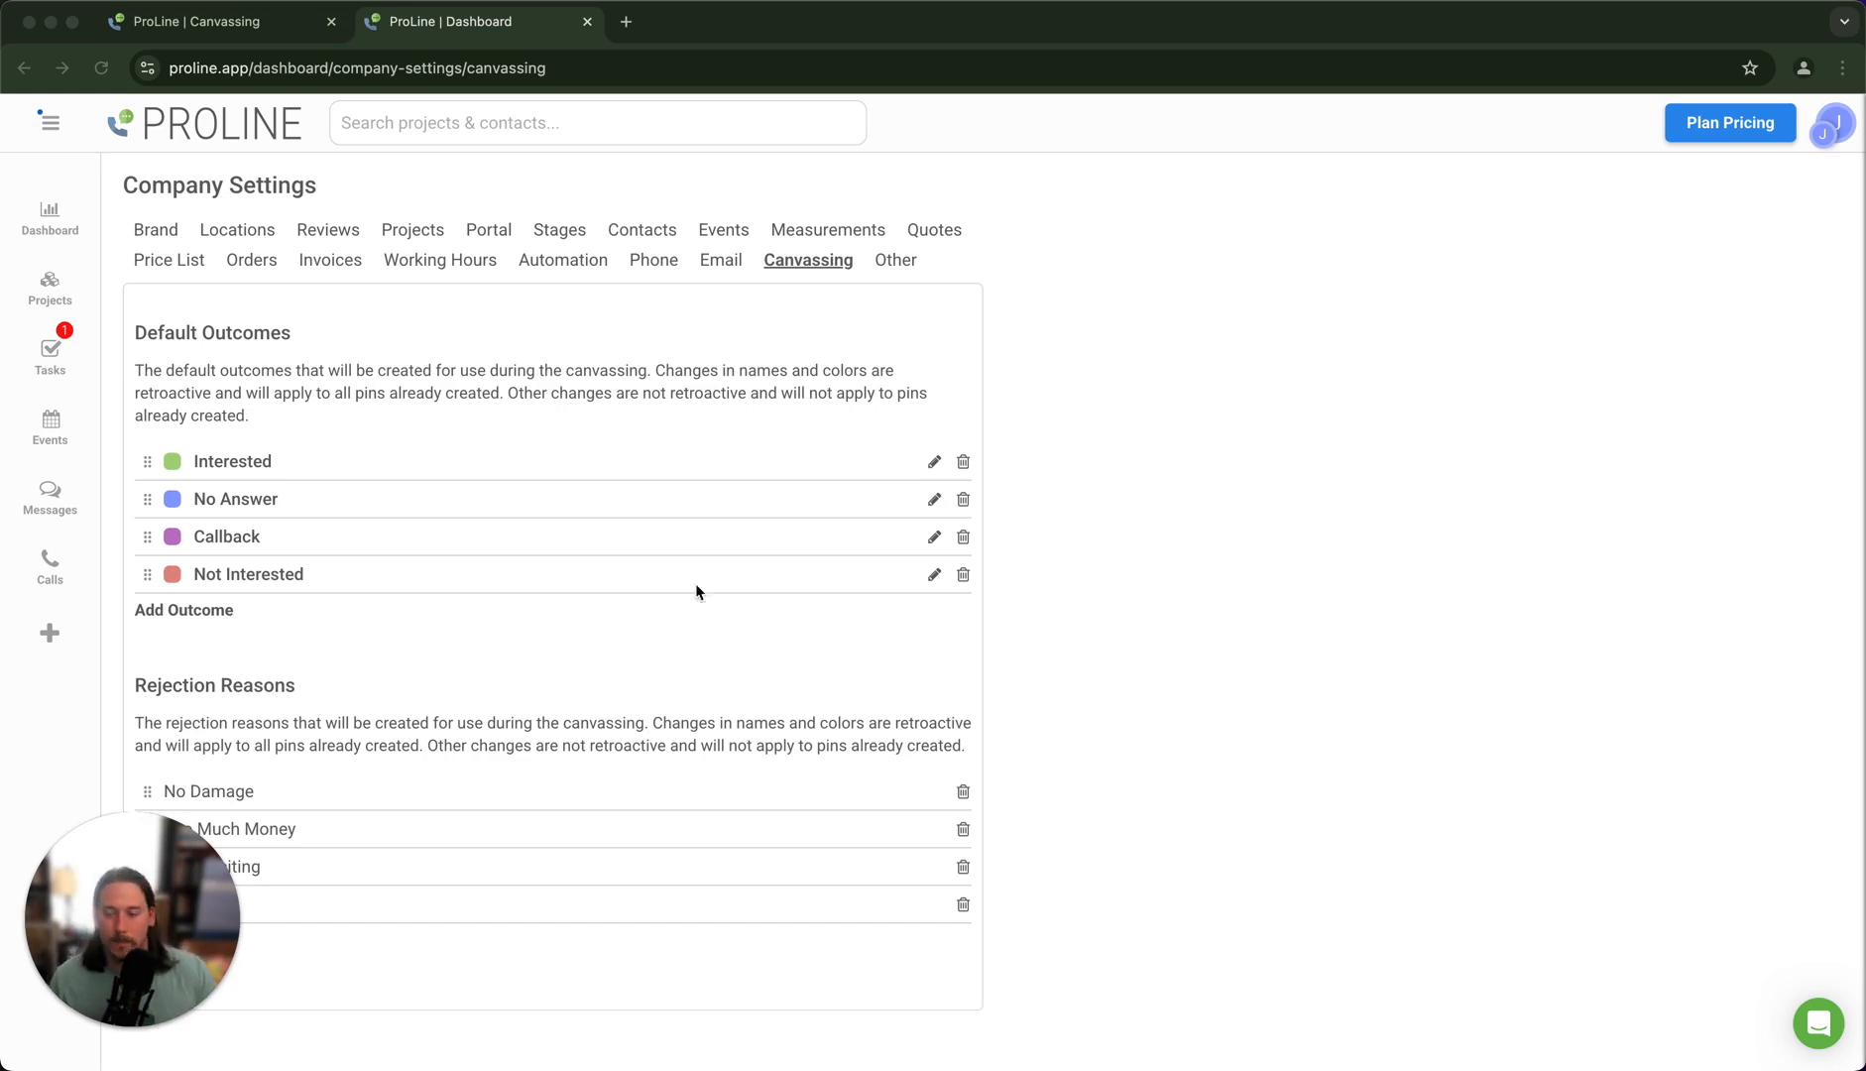
Look up the ProCanvas entry in the main navigation, and bring up the already open canvassing map
{"action": "left_click", "coordinate": [52, 122]}
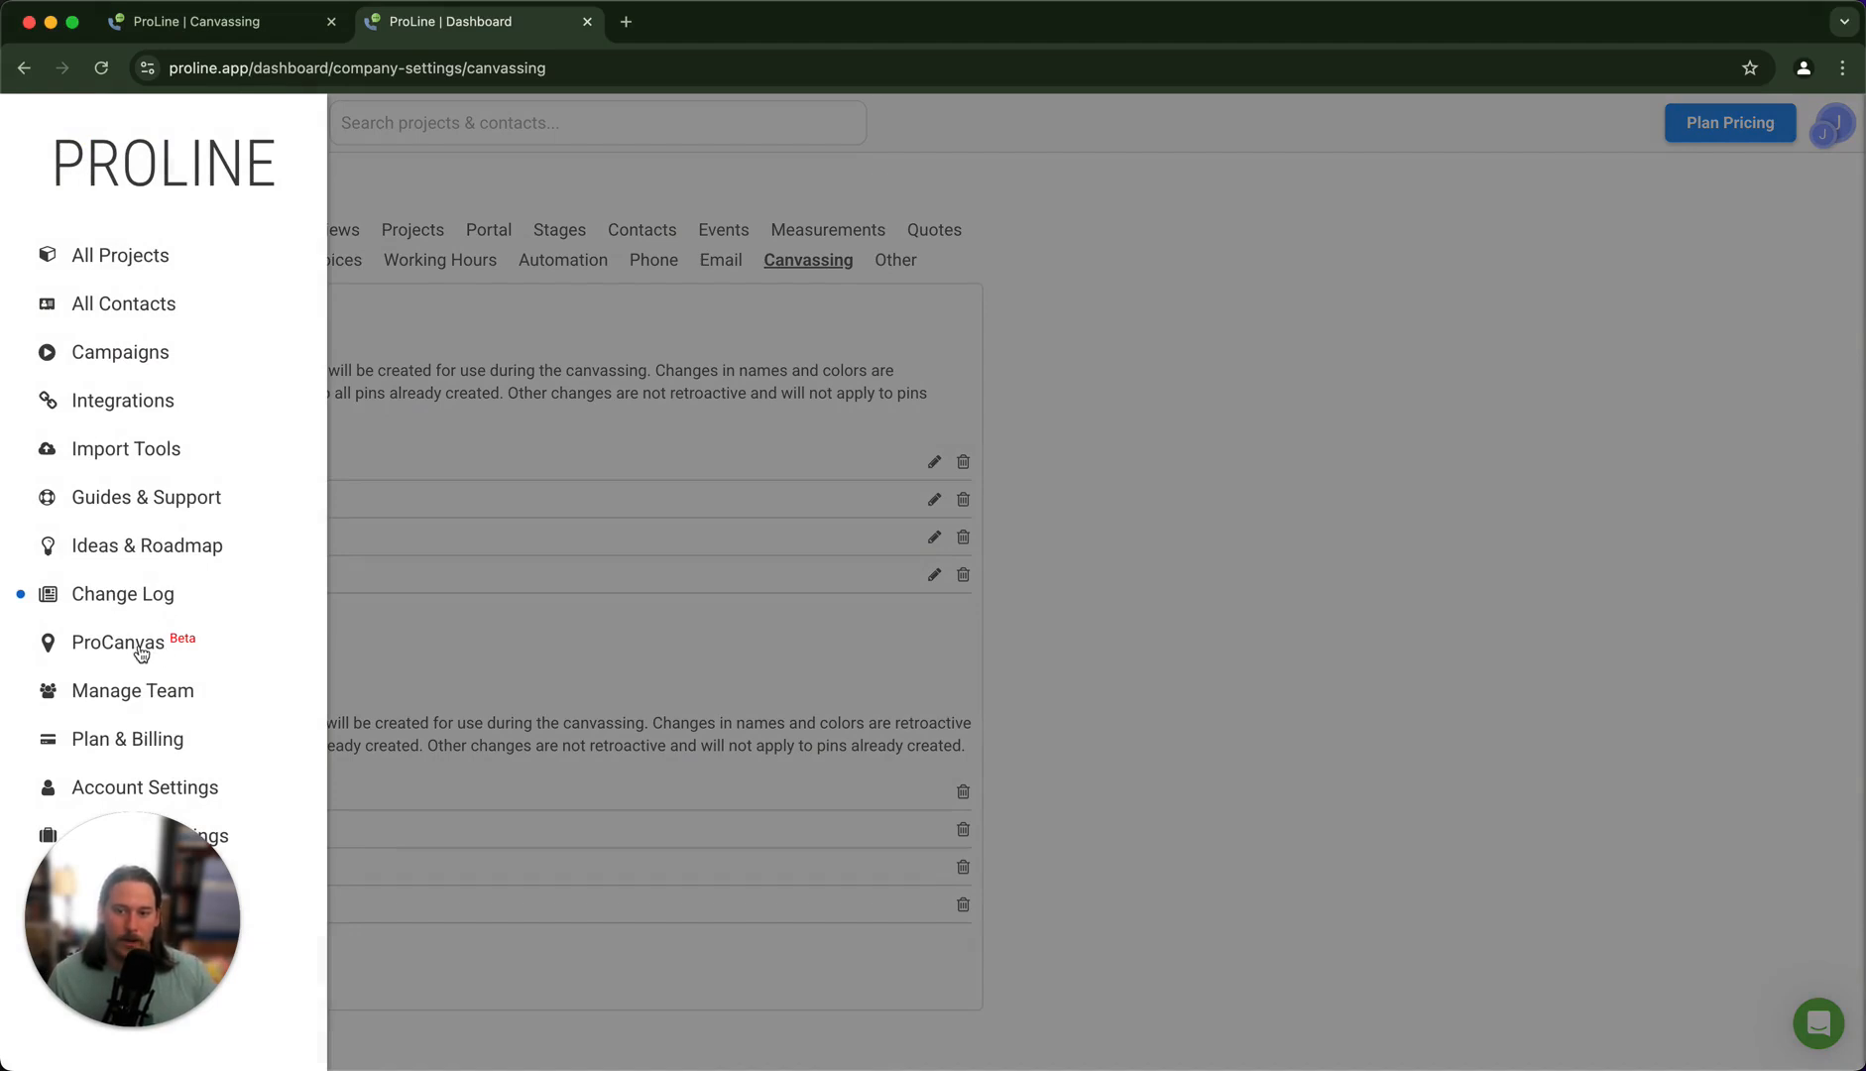
{"action": "left_click", "coordinate": [1155, 311]}
{"action": "left_click", "coordinate": [233, 21]}
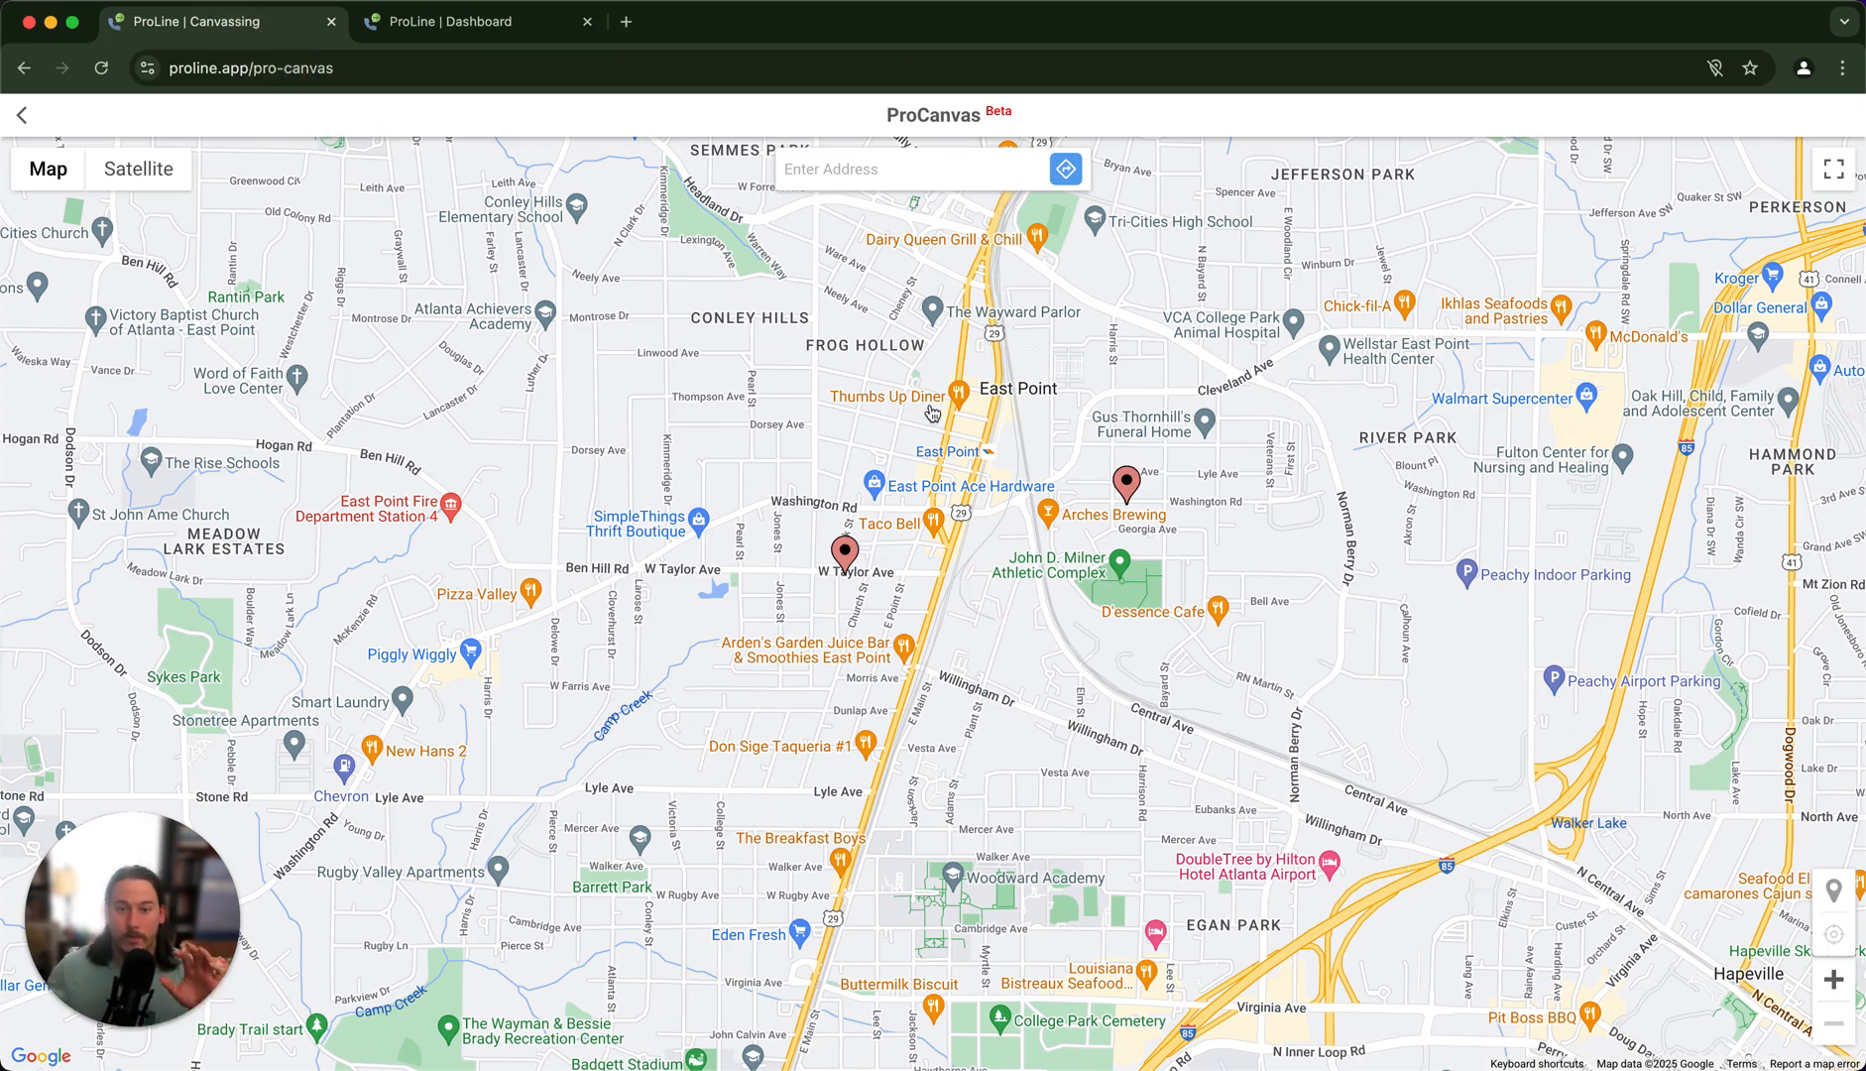
Preview the canvassing map as satellite imagery and return it to the standard map view
{"action": "left_click", "coordinate": [164, 188]}
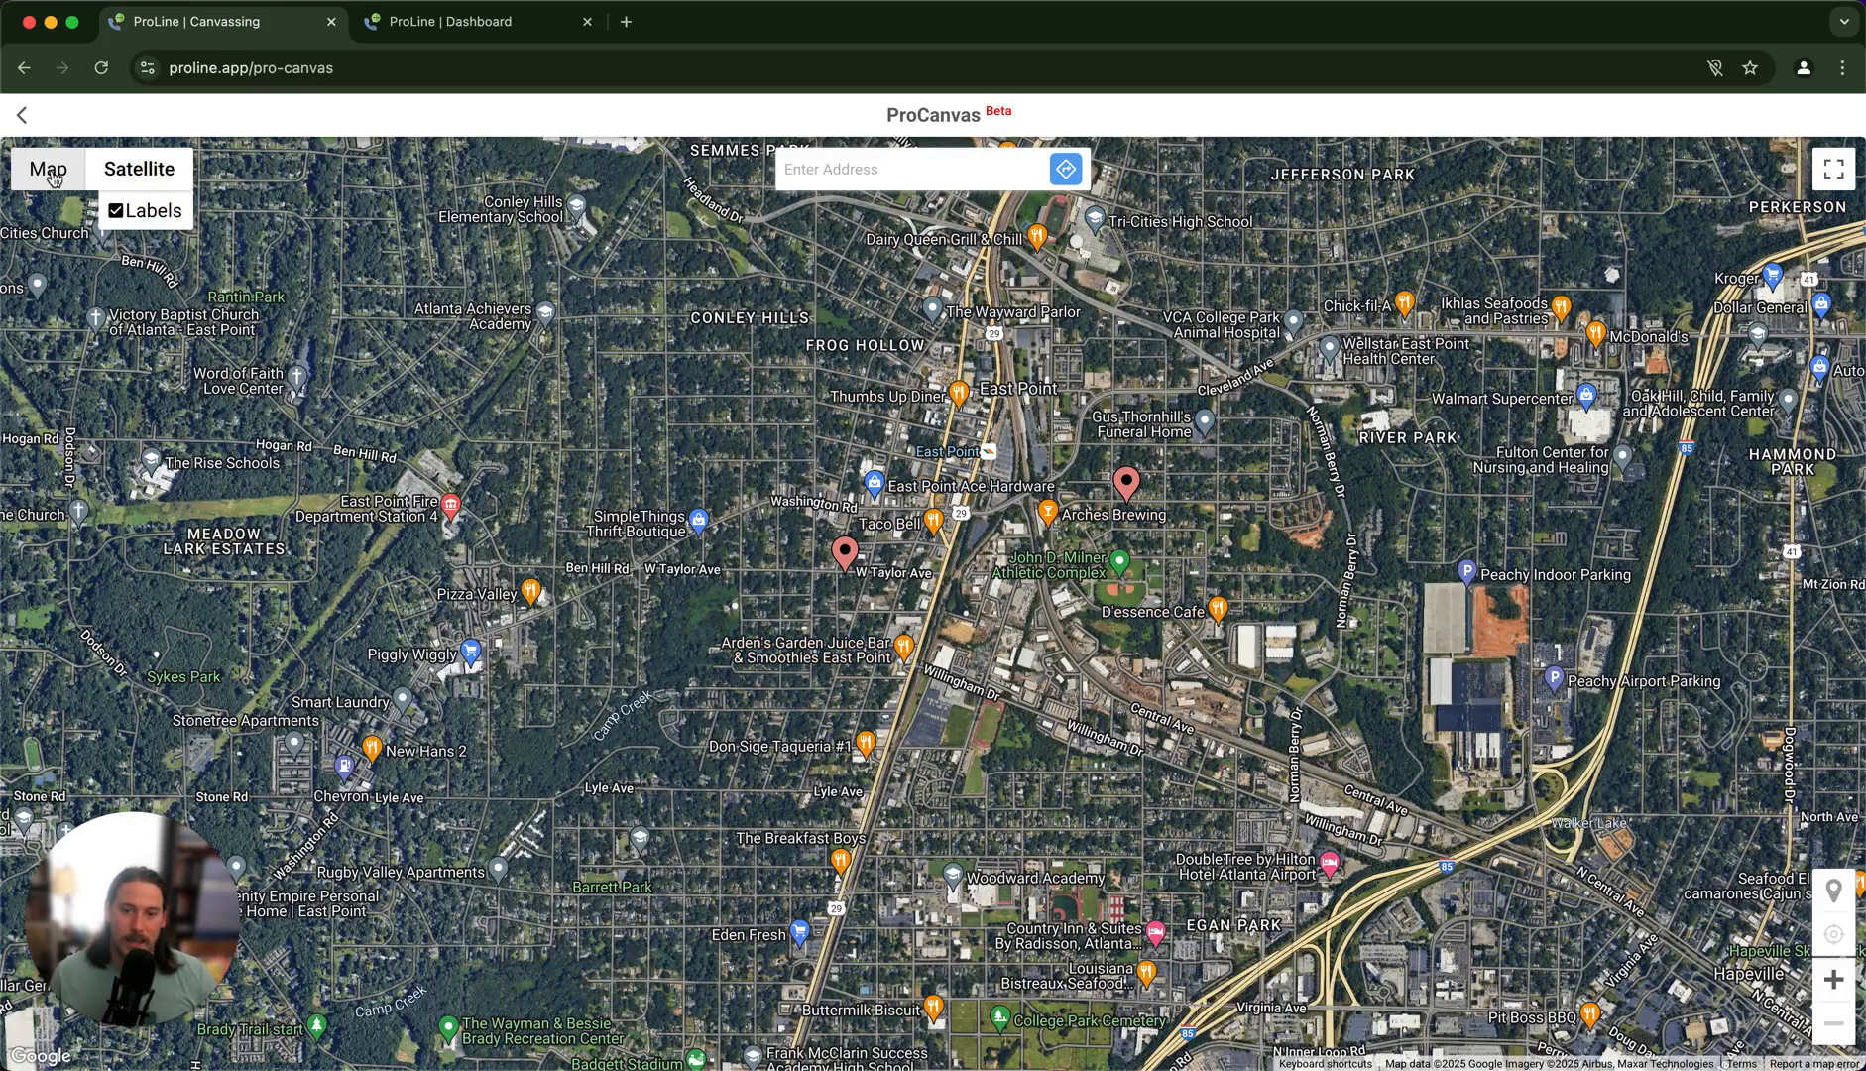
{"action": "left_click", "coordinate": [52, 175]}
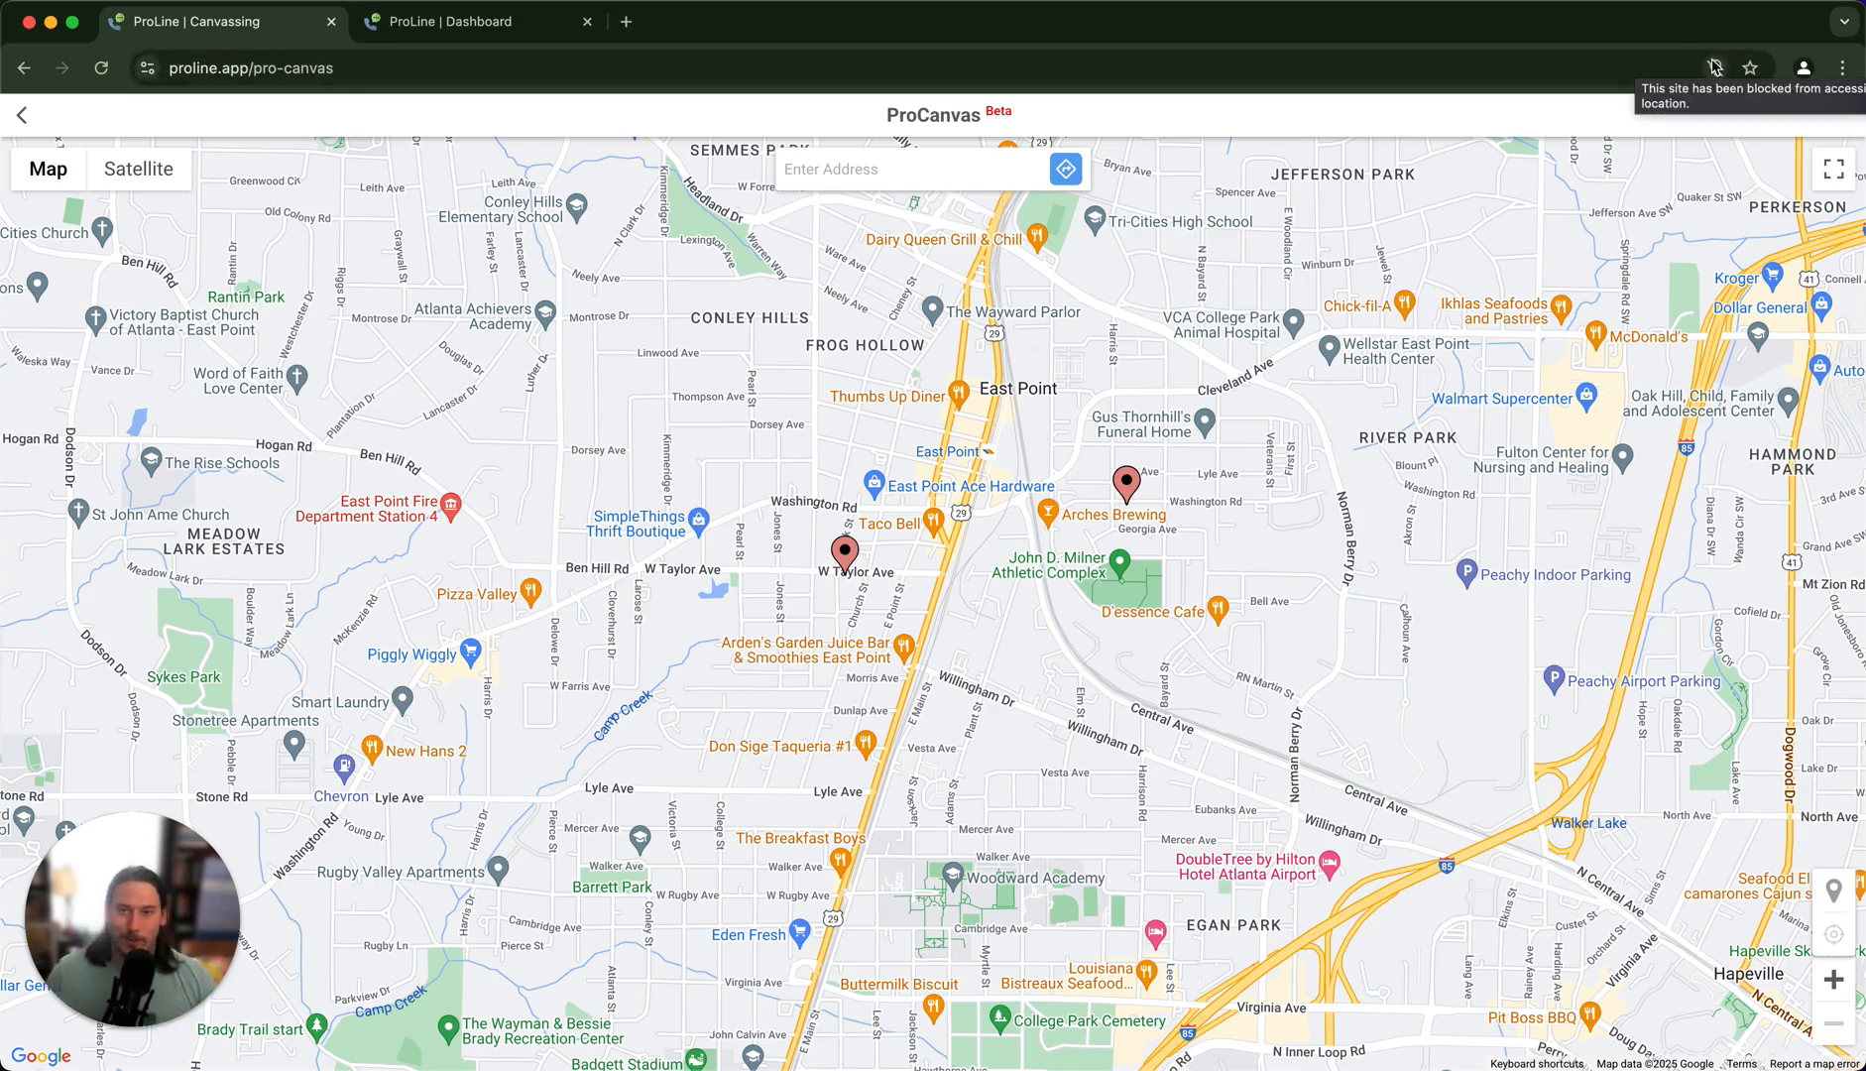
Search the canvassing map for "midtown" and go to Midtown High School in Atlanta at house-level detail
{"action": "left_click", "coordinate": [977, 175]}
{"action": "type", "text": "midtown"}
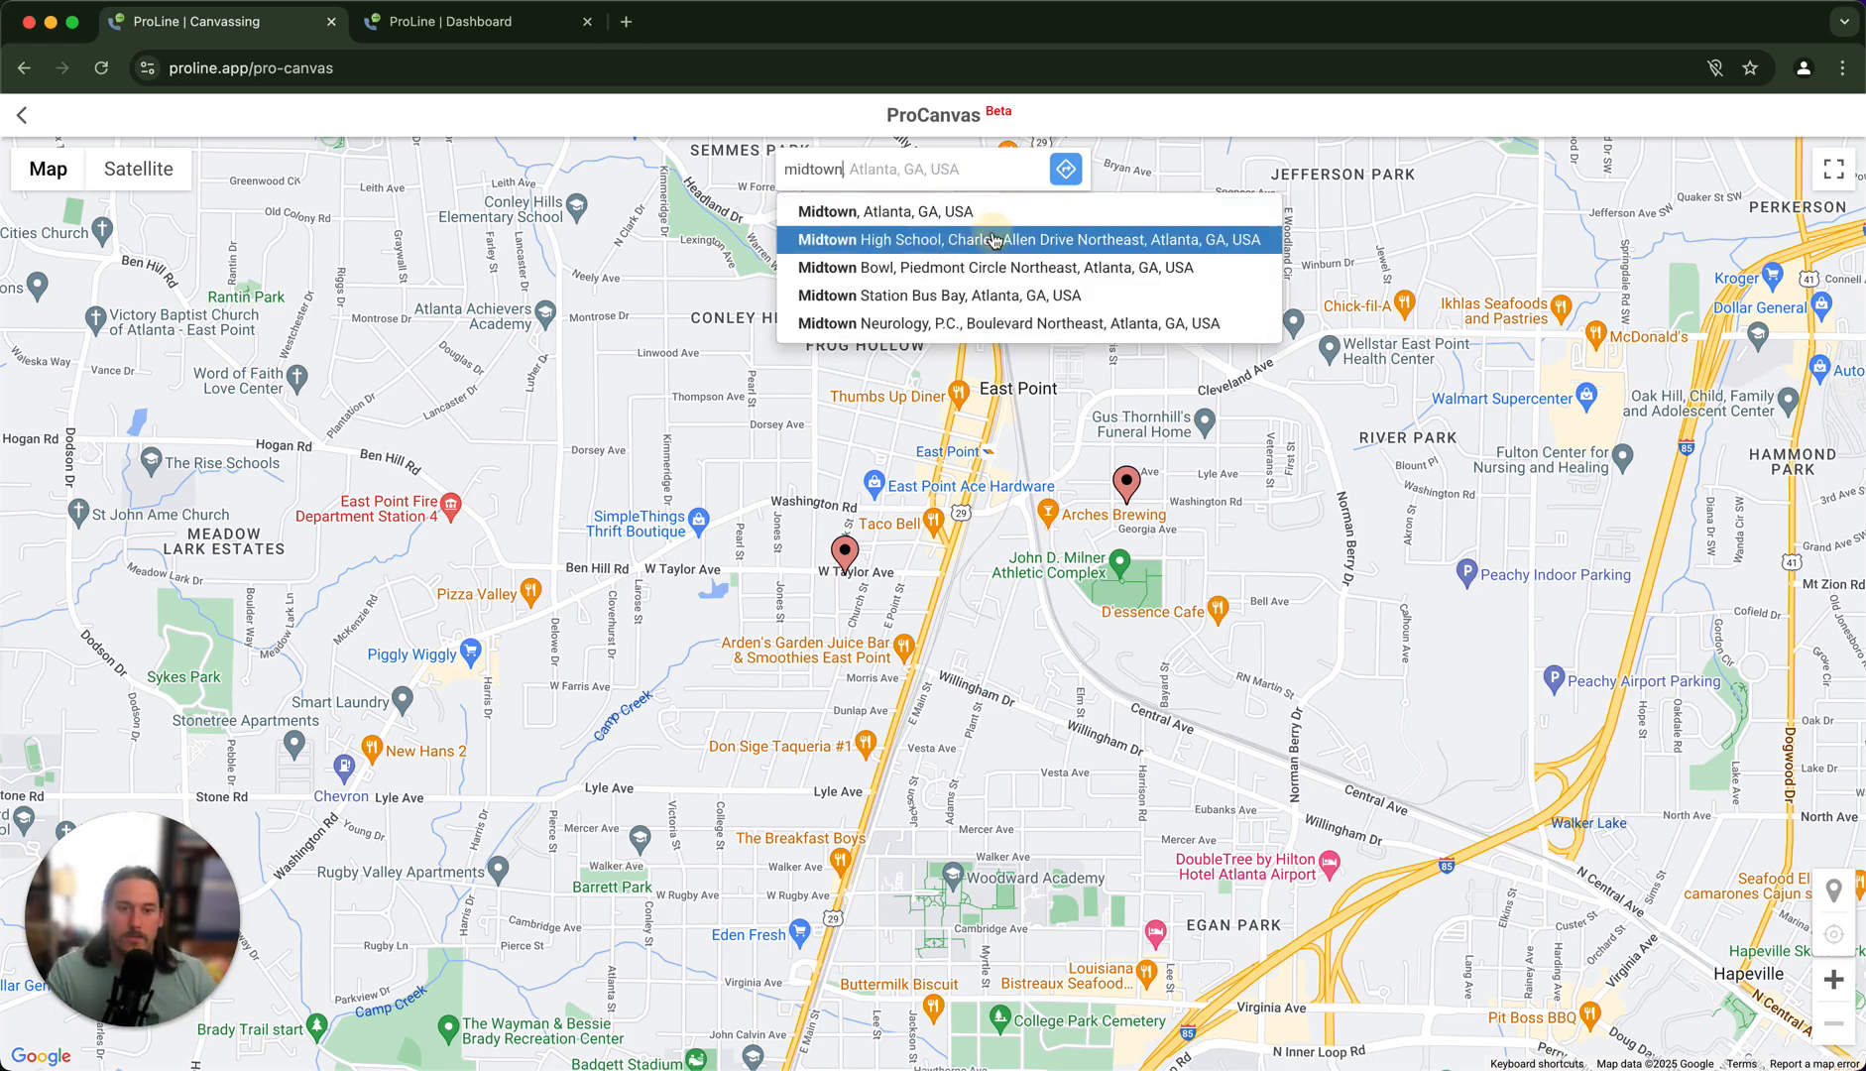
{"action": "left_click", "coordinate": [984, 240]}
{"action": "left_click", "coordinate": [1065, 169]}
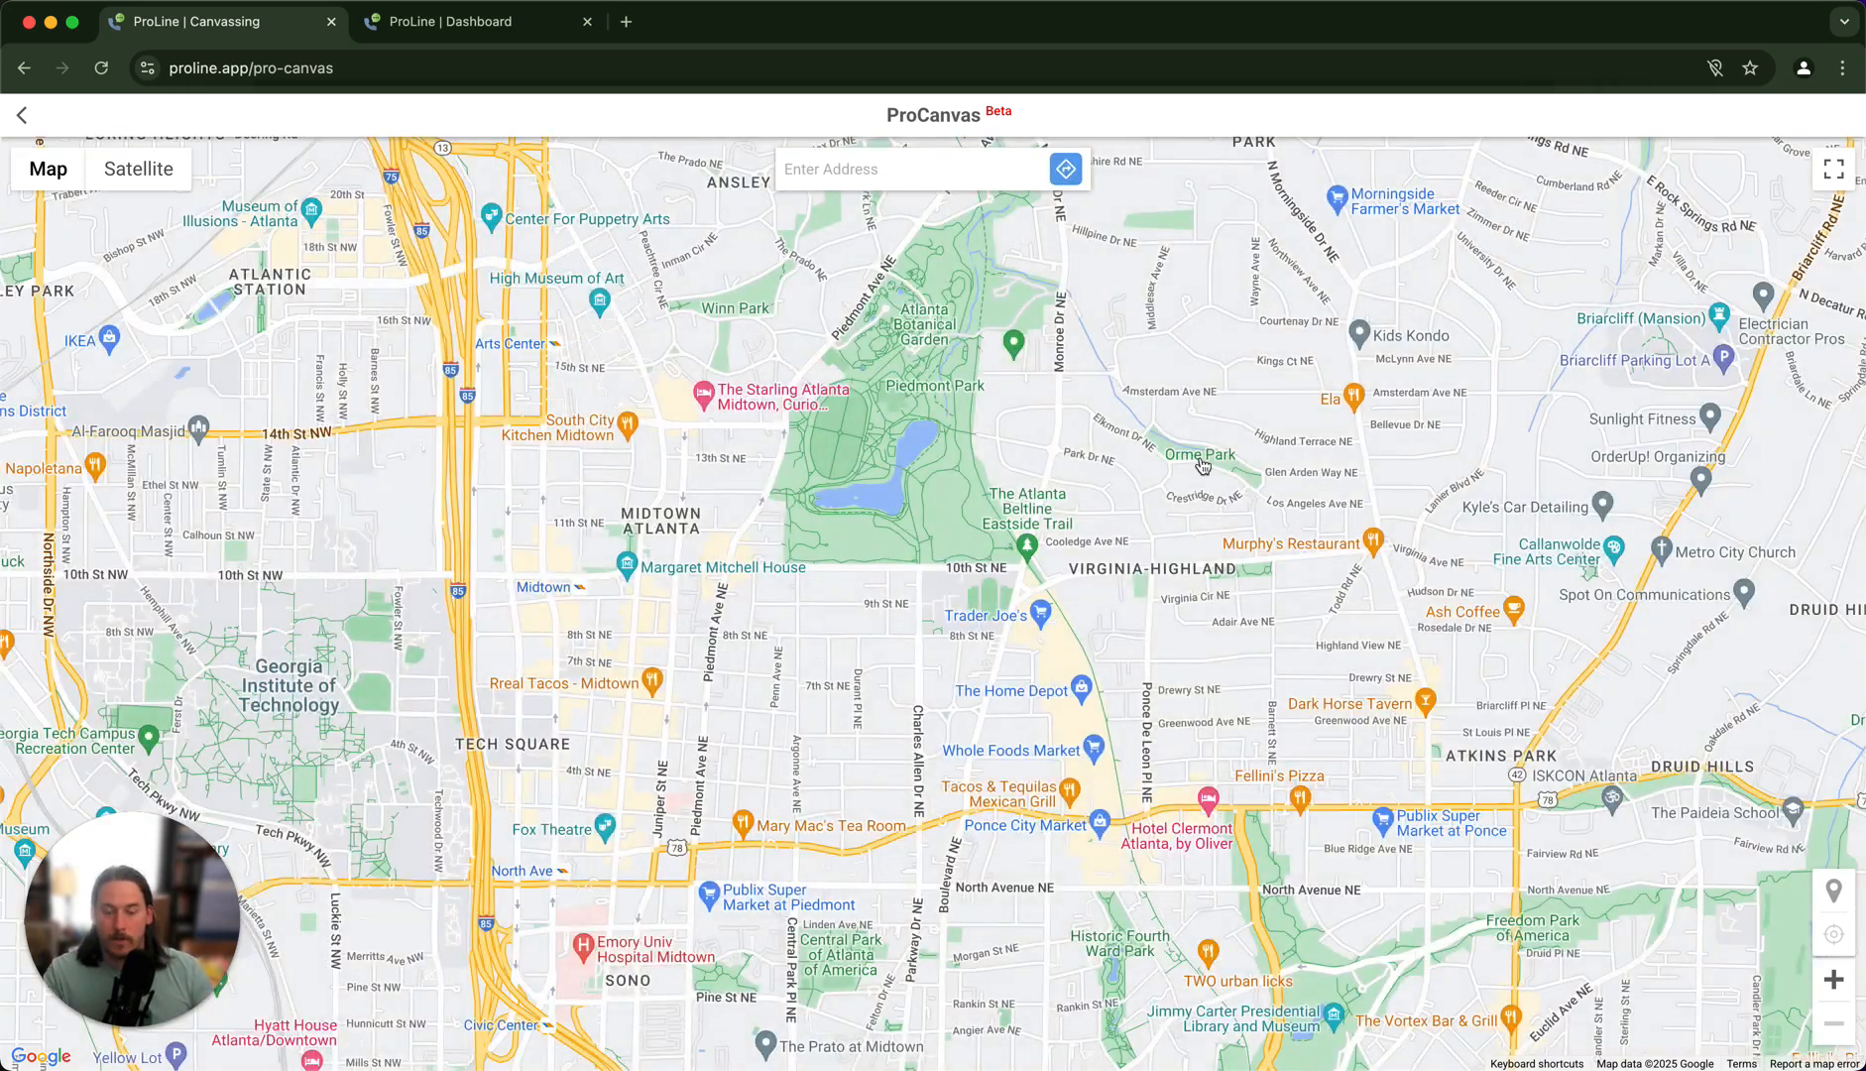
{"action": "left_click", "coordinate": [1834, 981]}
{"action": "left_click", "coordinate": [1833, 980]}
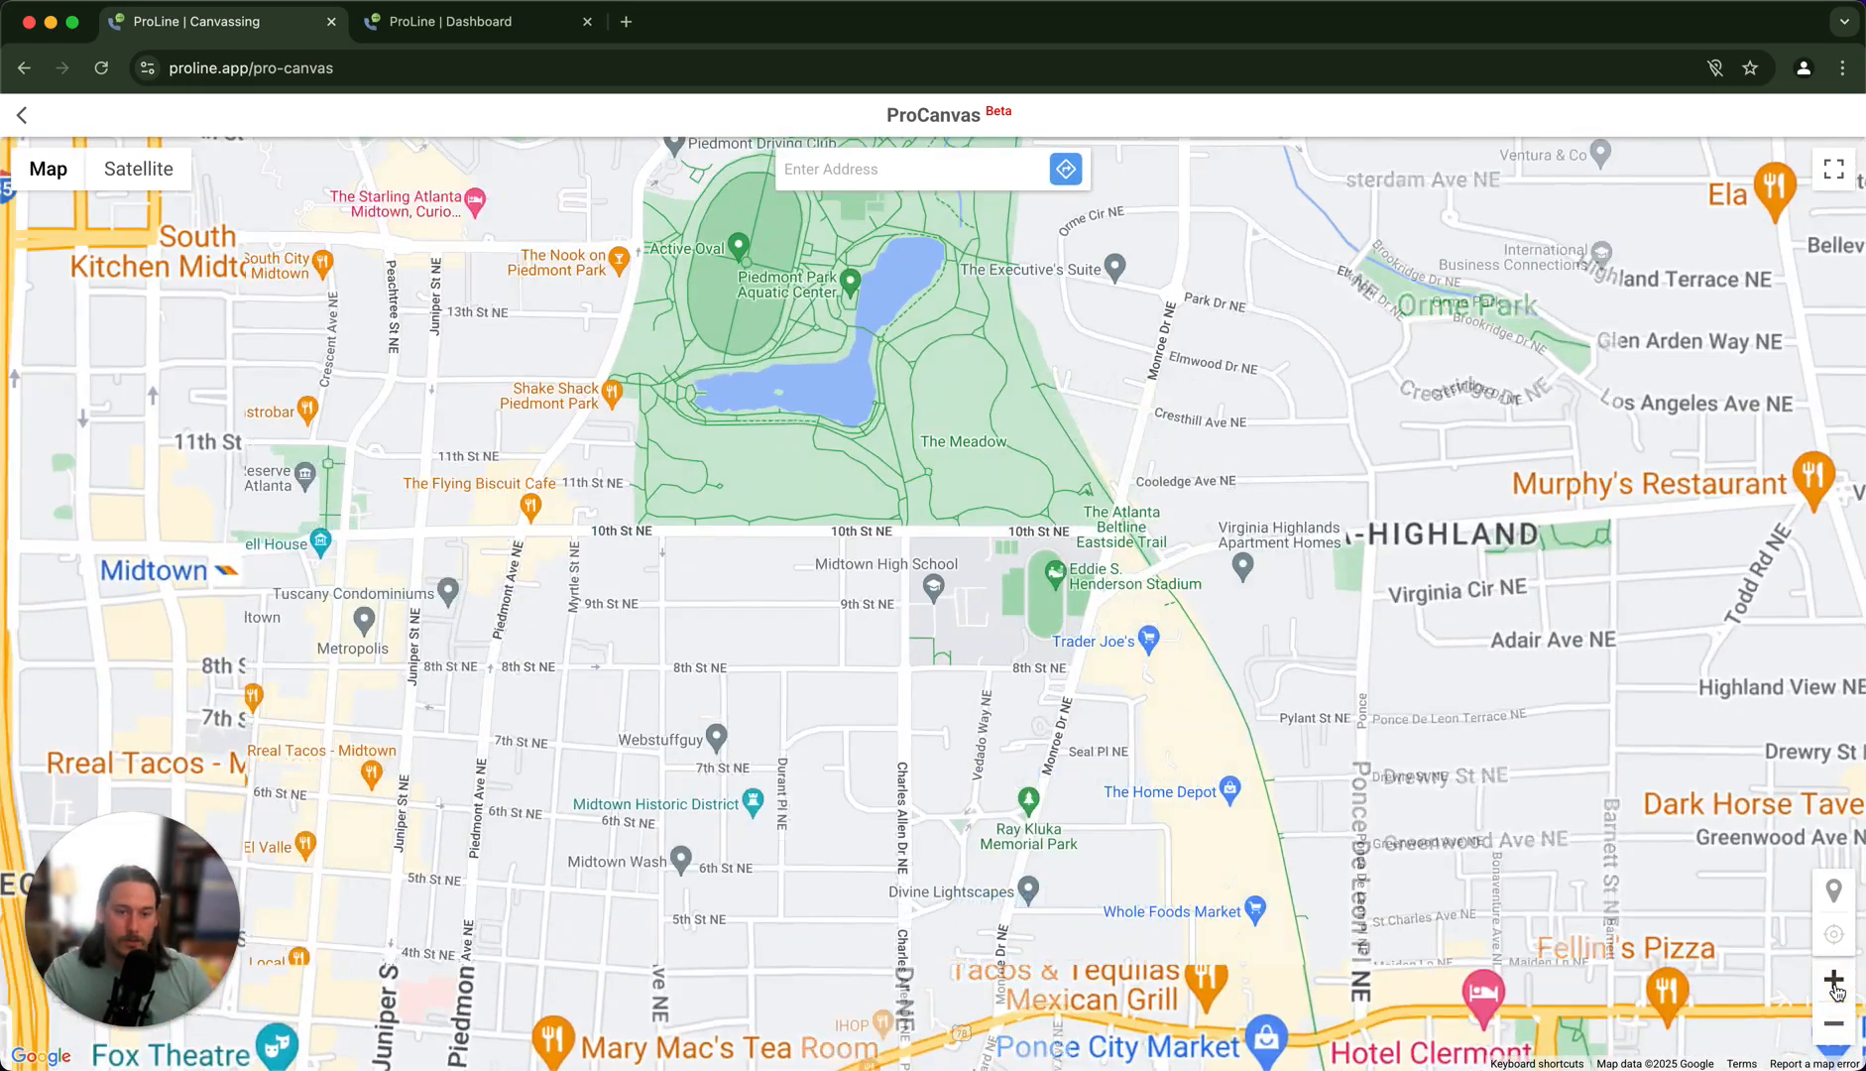
{"action": "left_click", "coordinate": [1833, 981]}
{"action": "left_click", "coordinate": [1833, 980]}
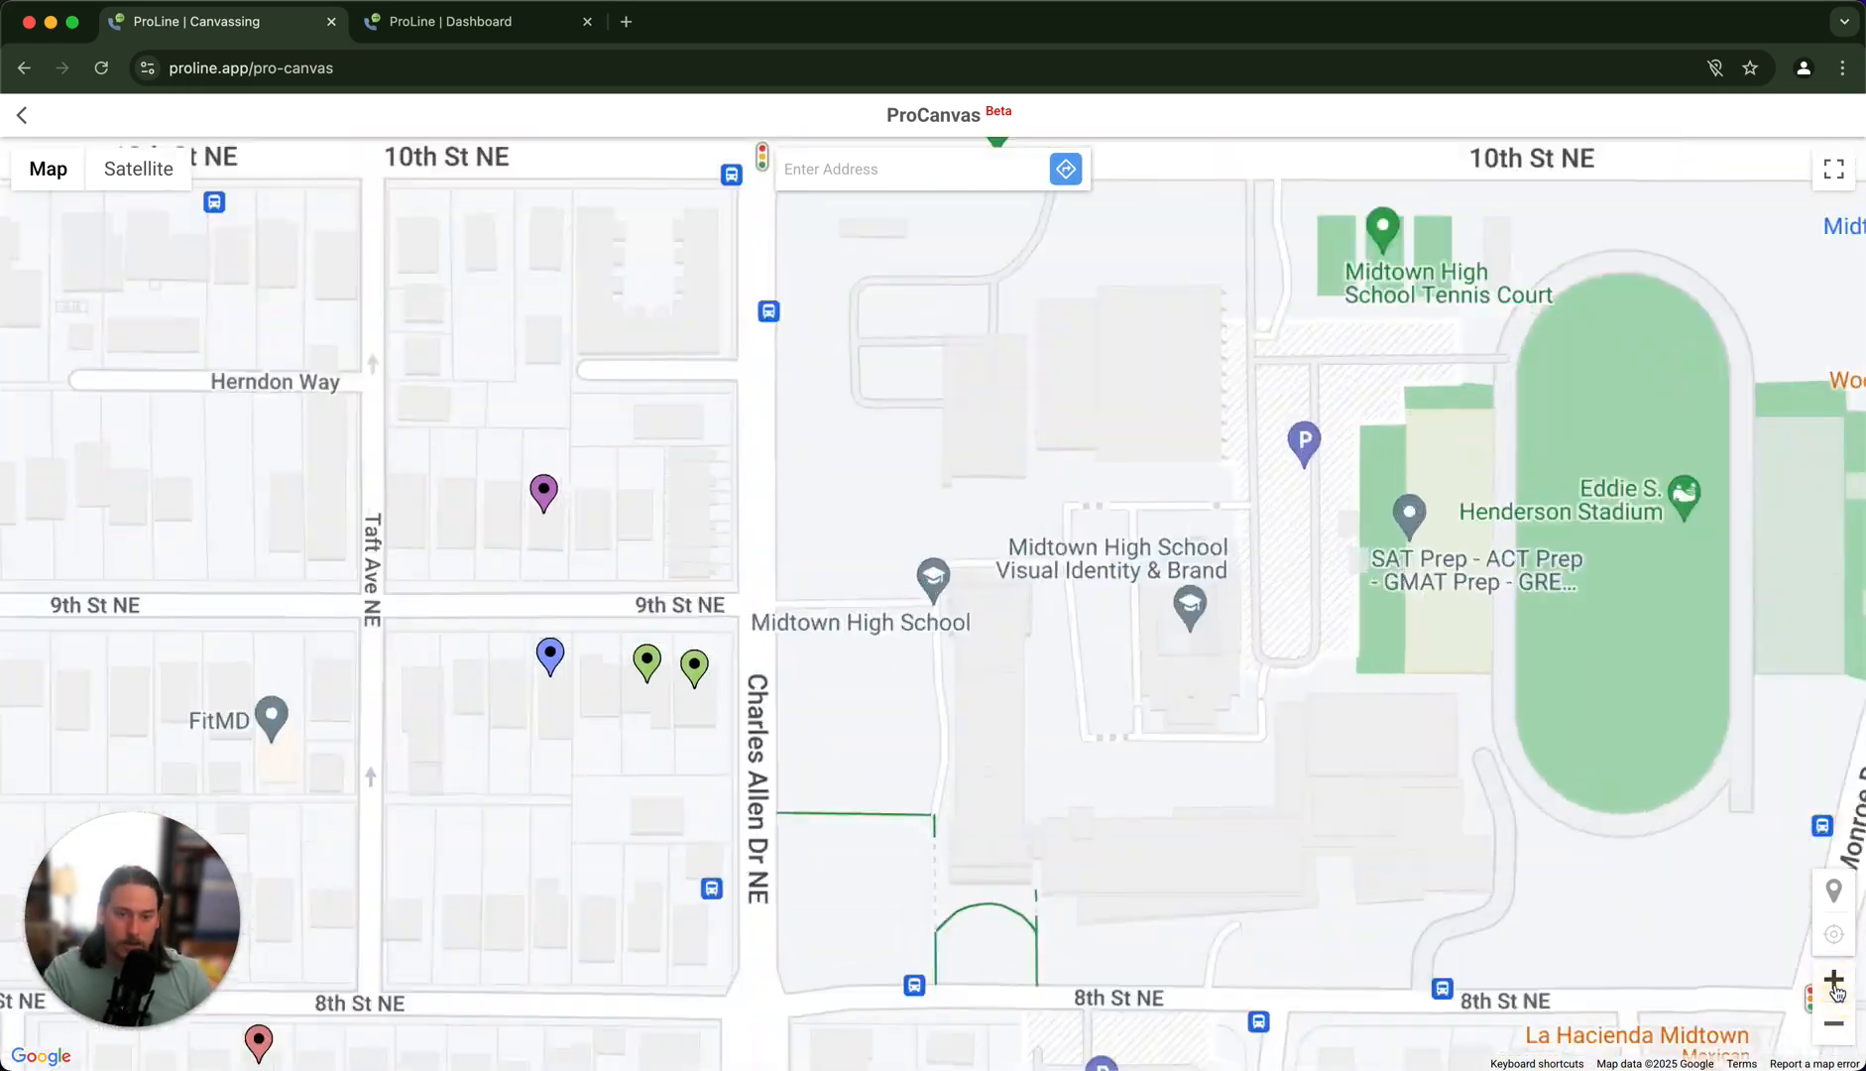
{"action": "left_click", "coordinate": [1833, 981]}
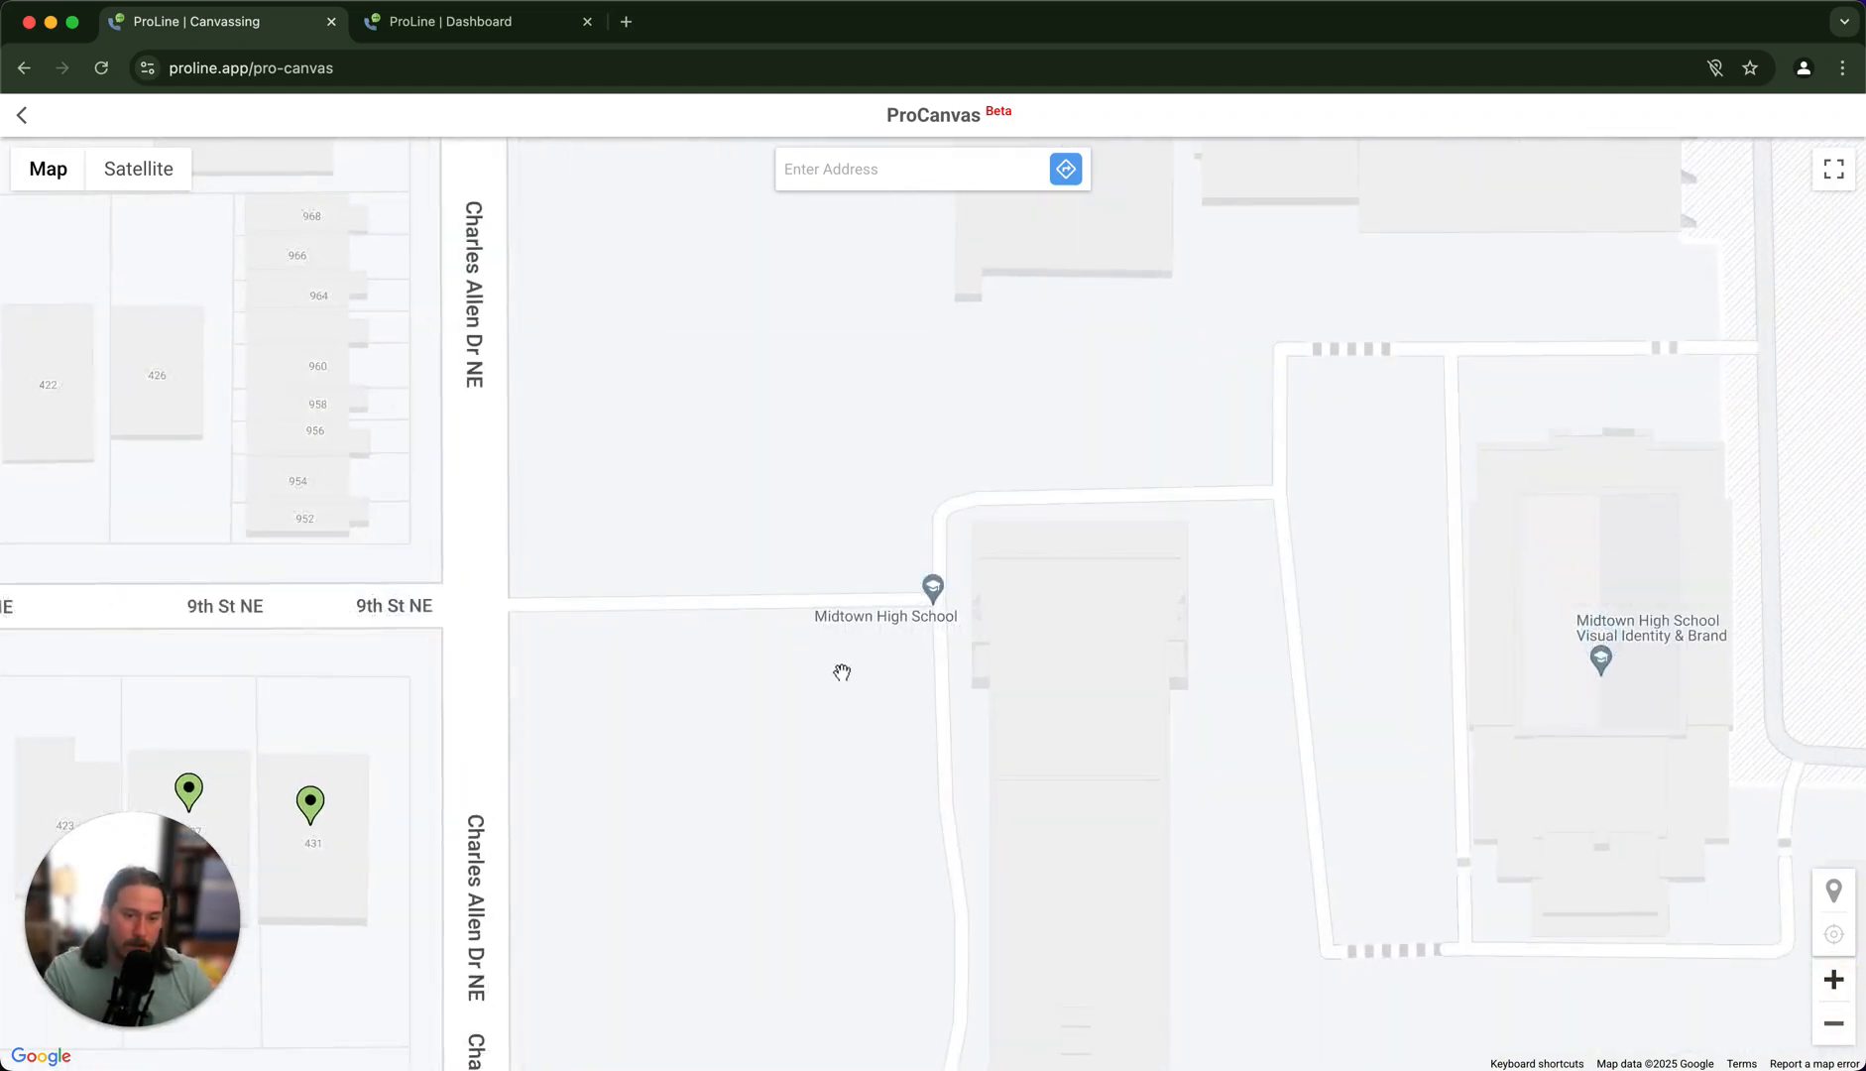
Place a new pin on a house between Penn Ave NE and Argonne Ave NE and confirm its position
{"action": "left_click_drag", "start_coordinate": [842, 671], "coordinate": [1337, 549]}
{"action": "left_click_drag", "start_coordinate": [754, 587], "coordinate": [1204, 575]}
{"action": "left_click_drag", "start_coordinate": [838, 575], "coordinate": [1422, 561]}
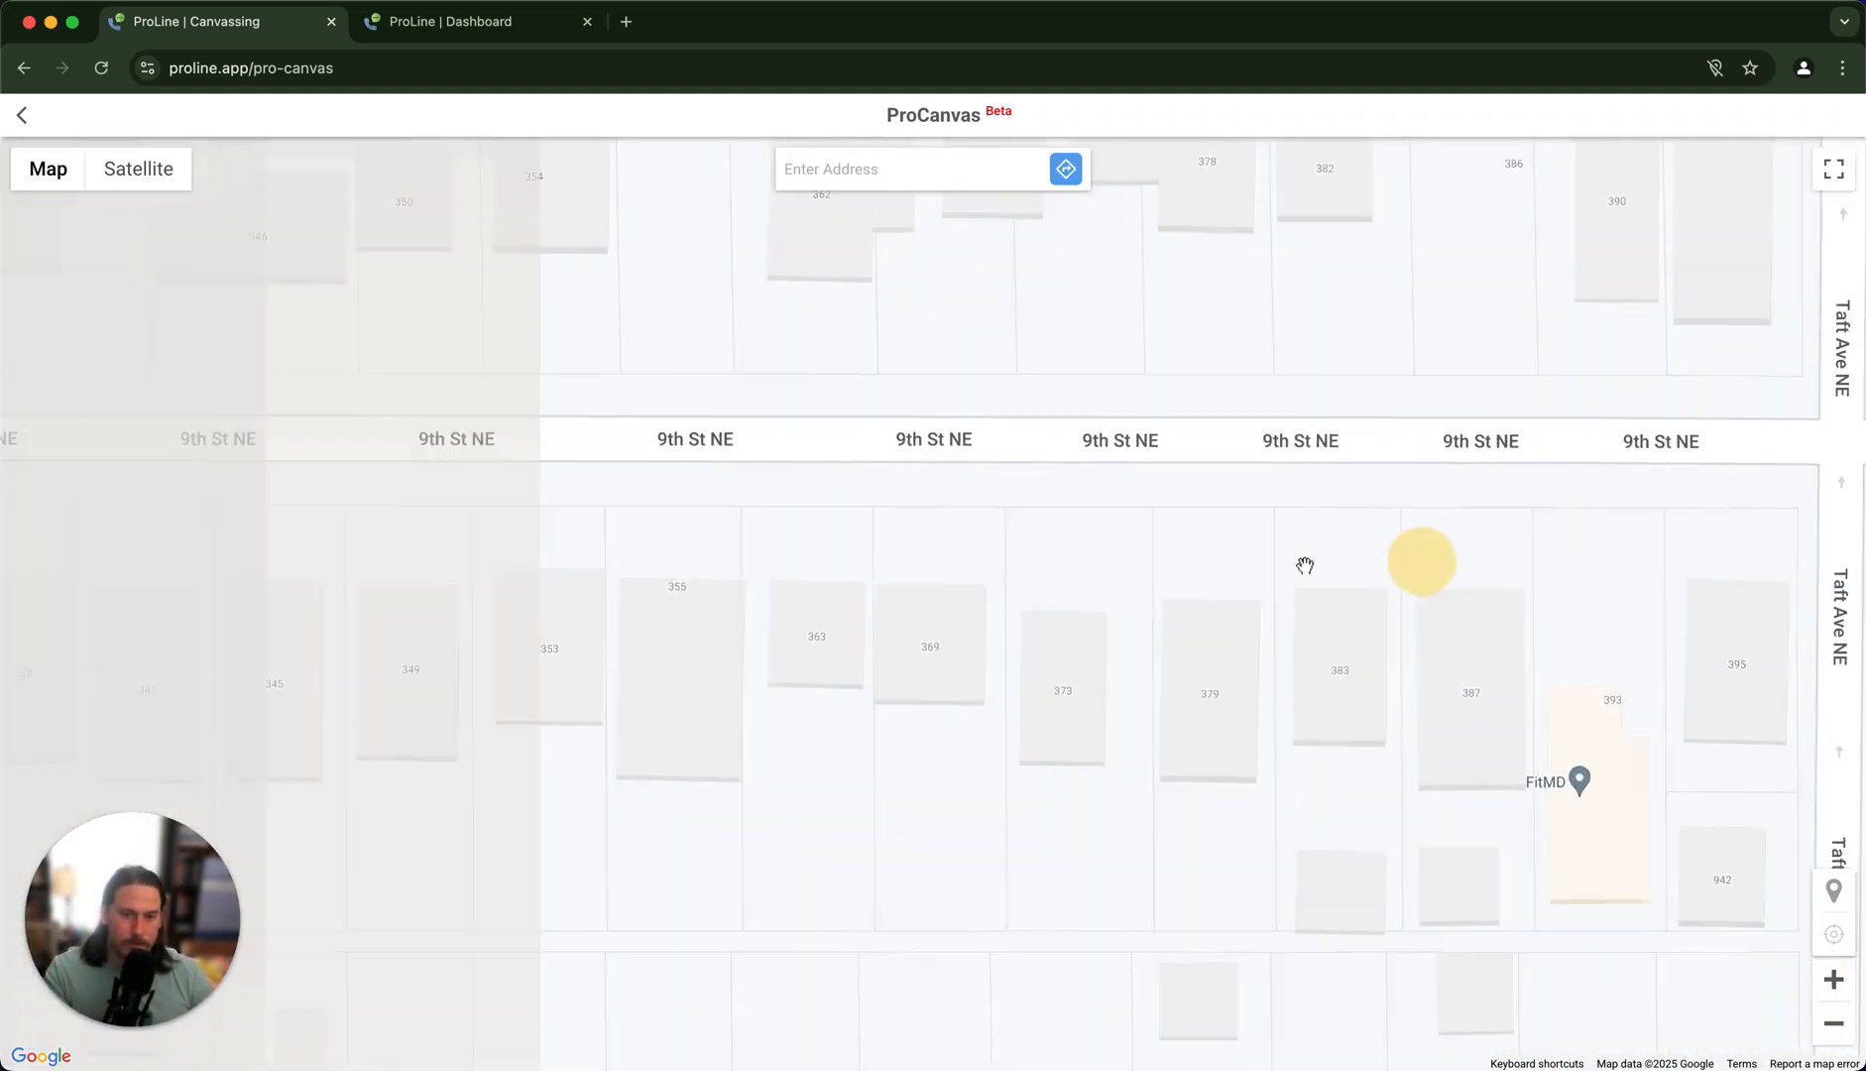
{"action": "left_click_drag", "start_coordinate": [982, 572], "coordinate": [785, 379]}
{"action": "left_click", "coordinate": [1833, 1023]}
{"action": "left_click", "coordinate": [1833, 980]}
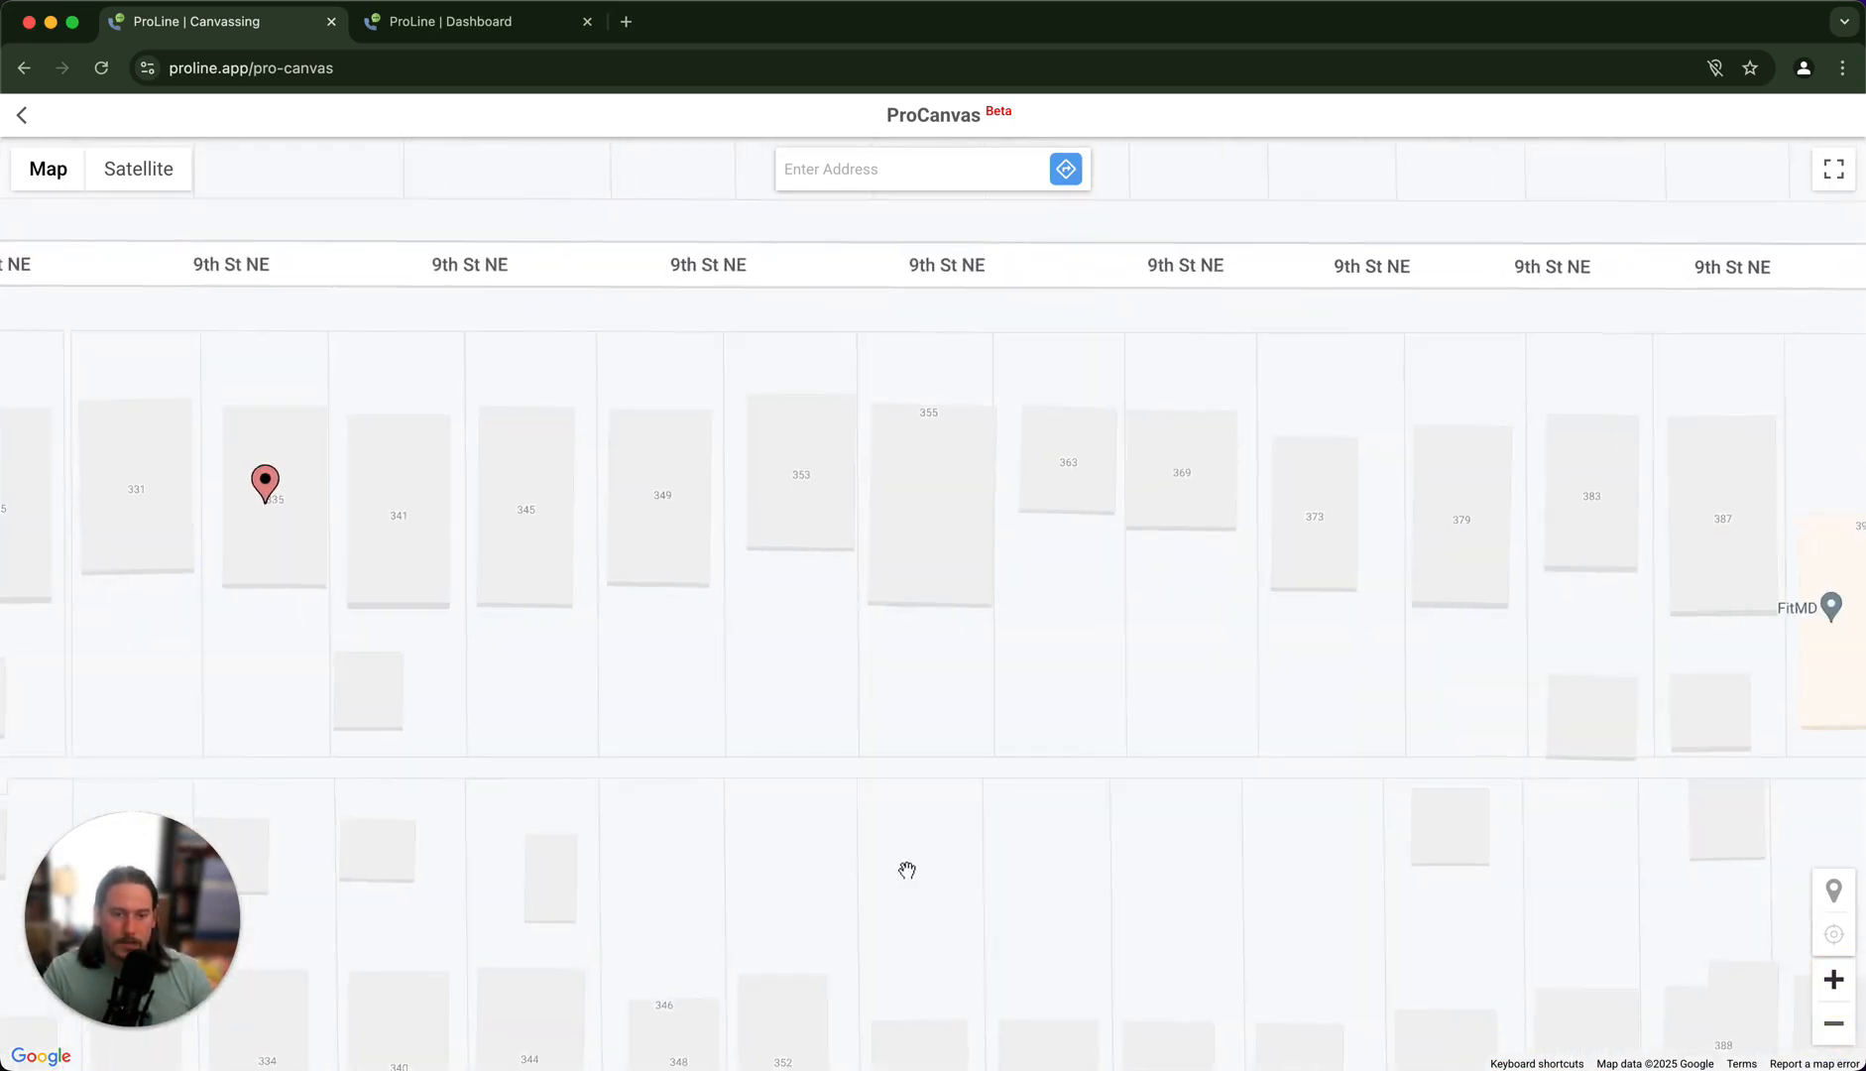
{"action": "left_click_drag", "start_coordinate": [907, 870], "coordinate": [1378, 551]}
{"action": "left_click_drag", "start_coordinate": [1202, 700], "coordinate": [1527, 442]}
{"action": "left_click_drag", "start_coordinate": [1353, 710], "coordinate": [1690, 595]}
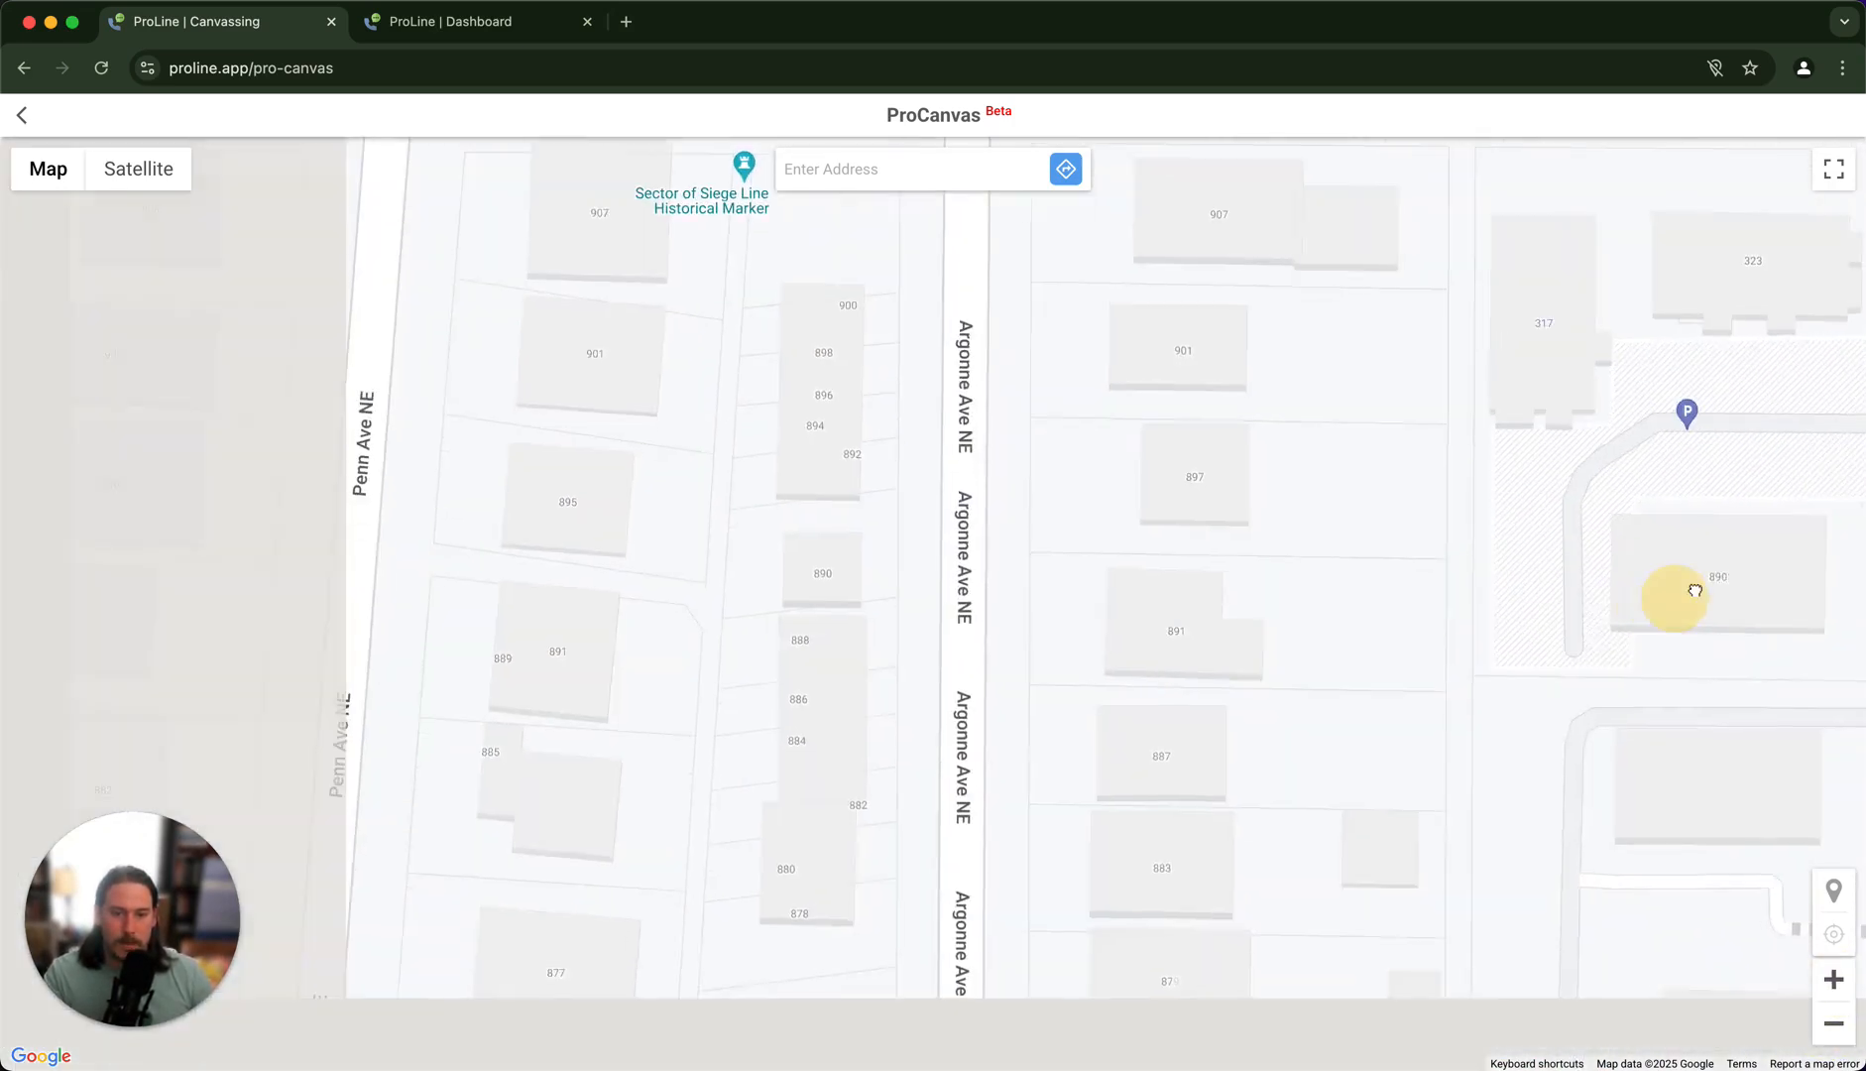
{"action": "left_click_drag", "start_coordinate": [1195, 471], "coordinate": [1382, 451]}
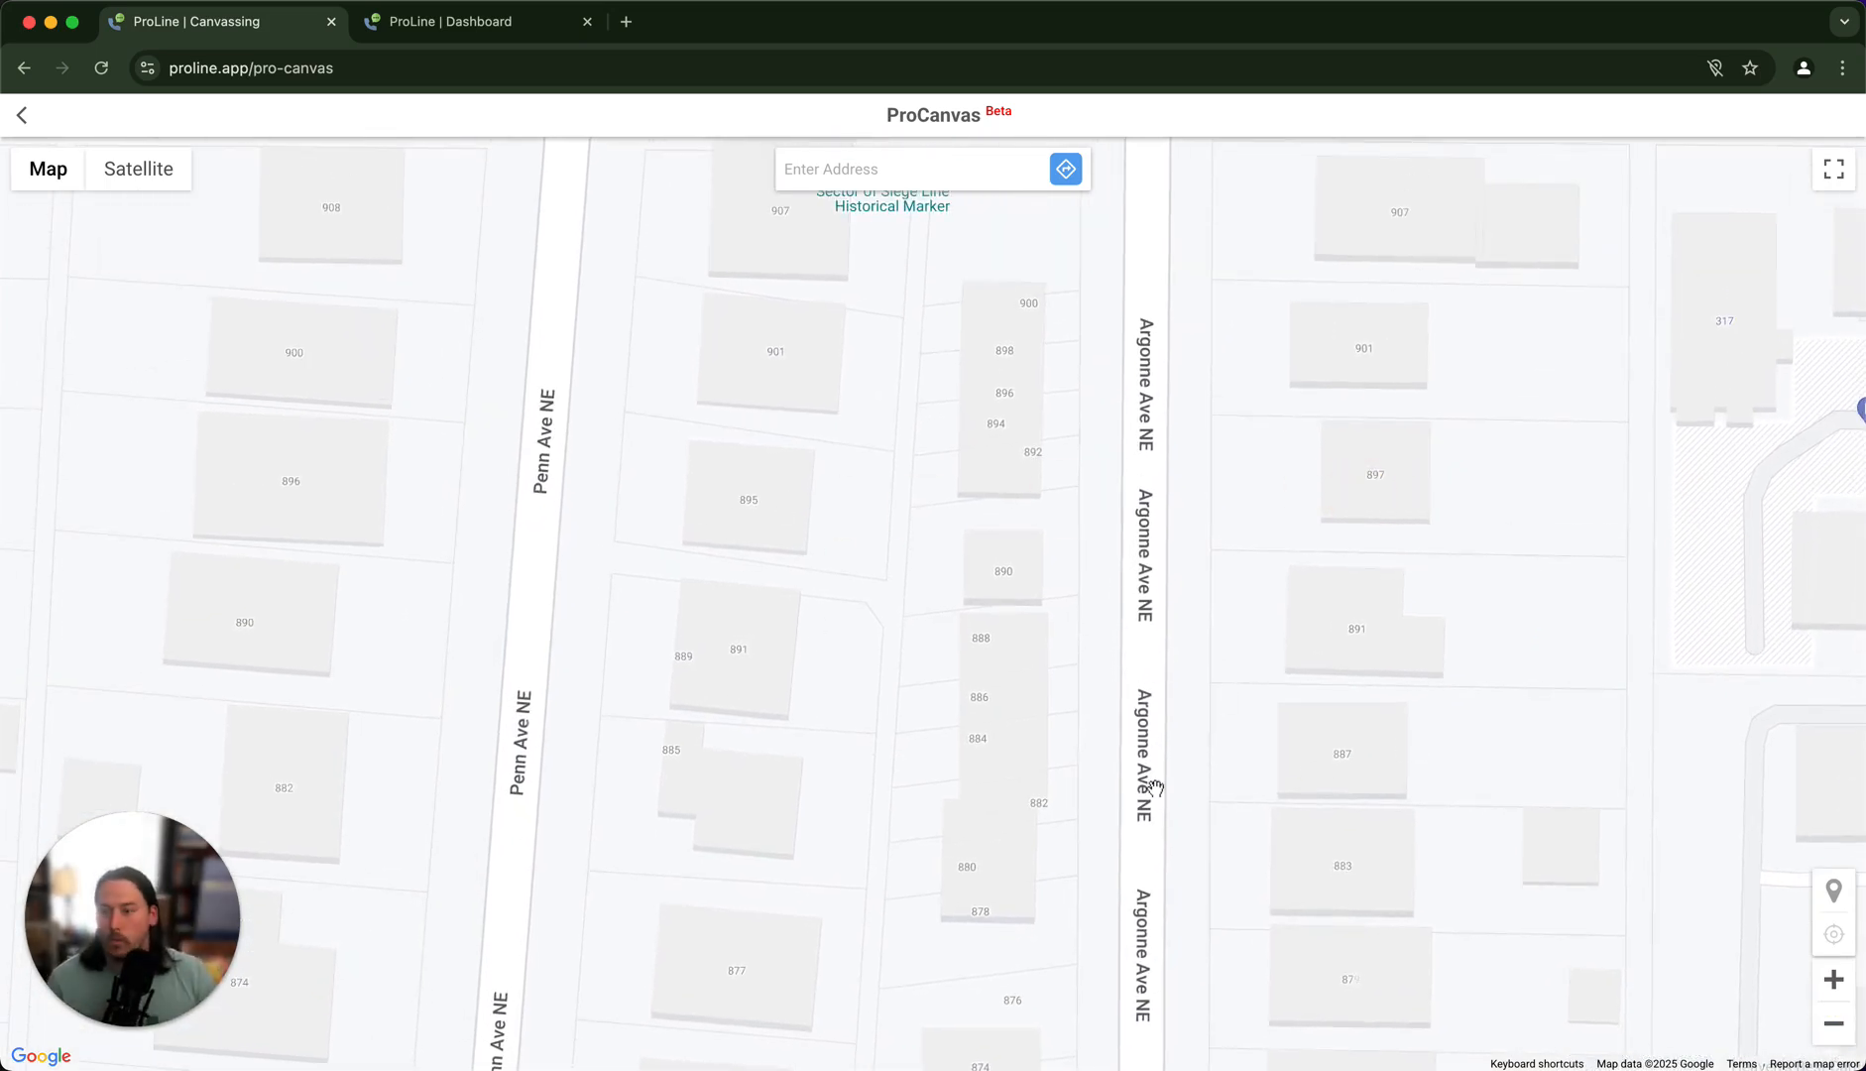
{"action": "mouse_move", "coordinate": [1176, 436]}
{"action": "left_mouse_down"}
{"action": "mouse_move", "coordinate": [1503, 541]}
{"action": "mouse_move", "coordinate": [1428, 541]}
{"action": "left_mouse_up"}
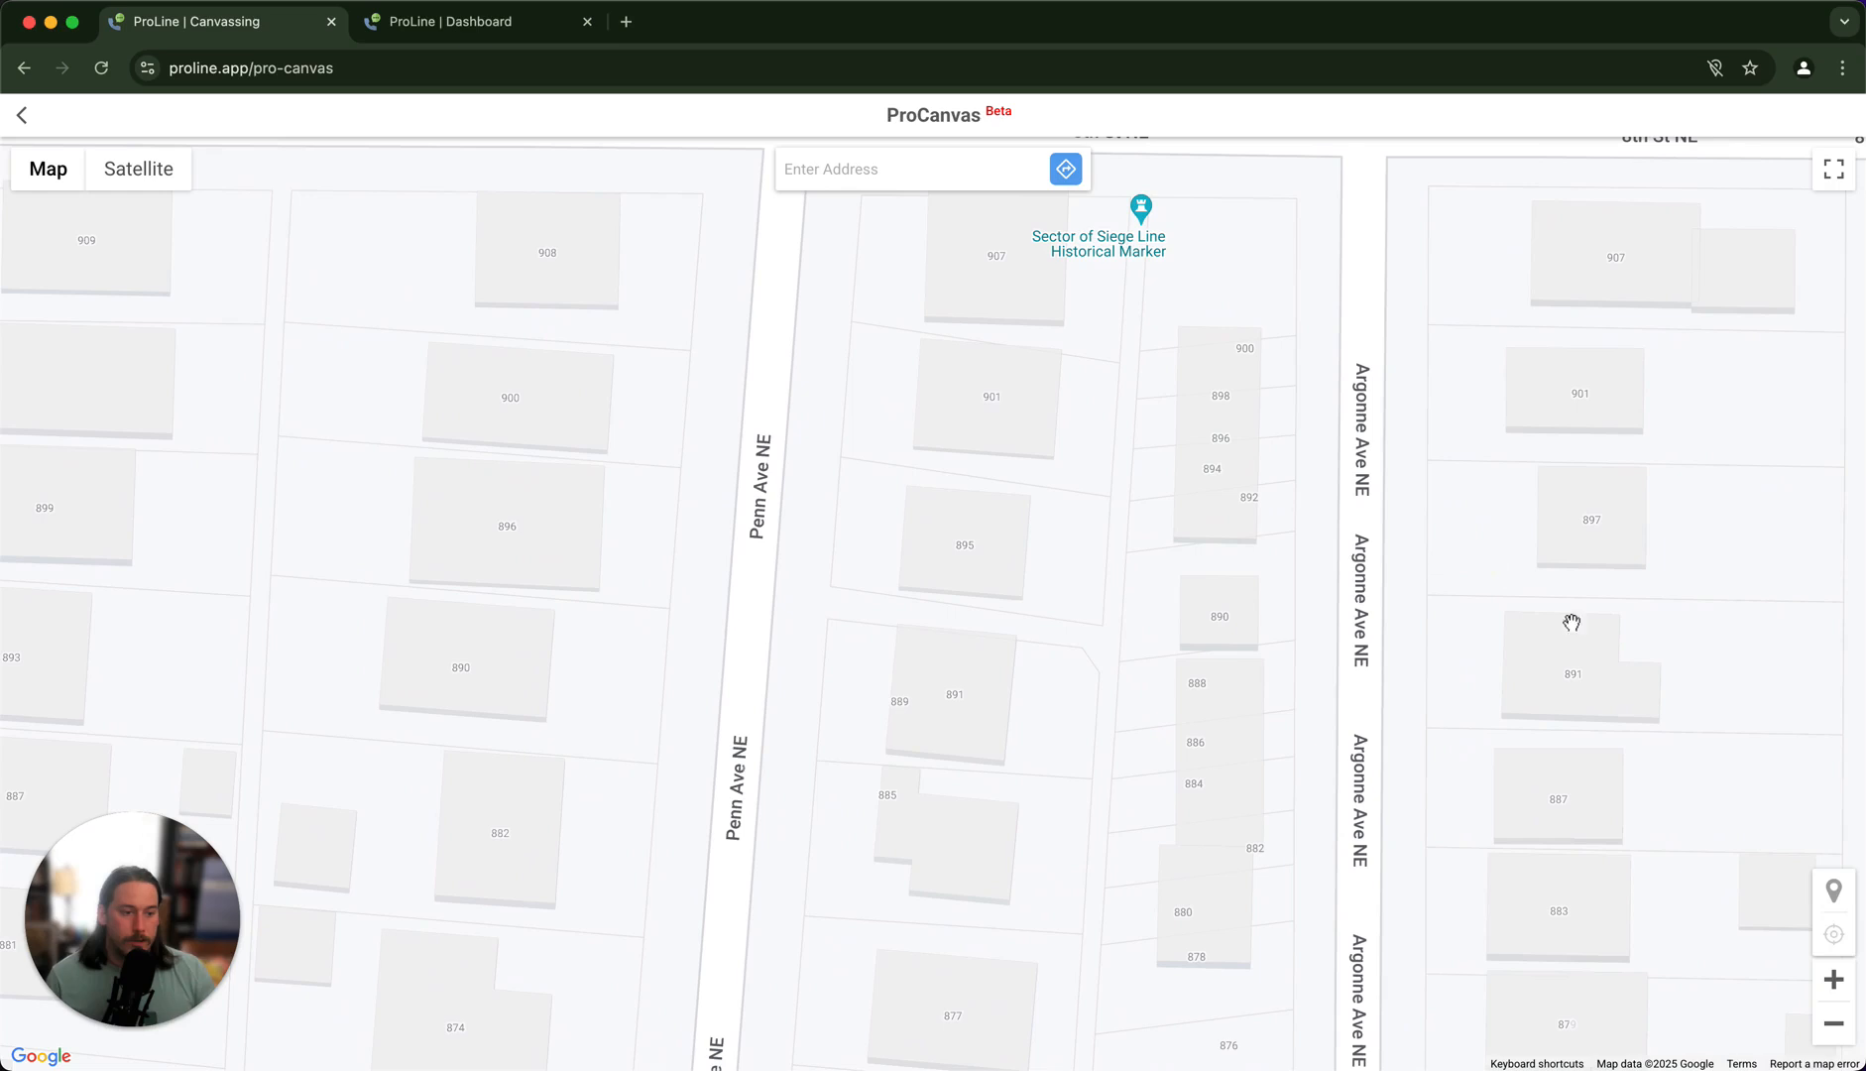
{"action": "left_click", "coordinate": [1833, 890]}
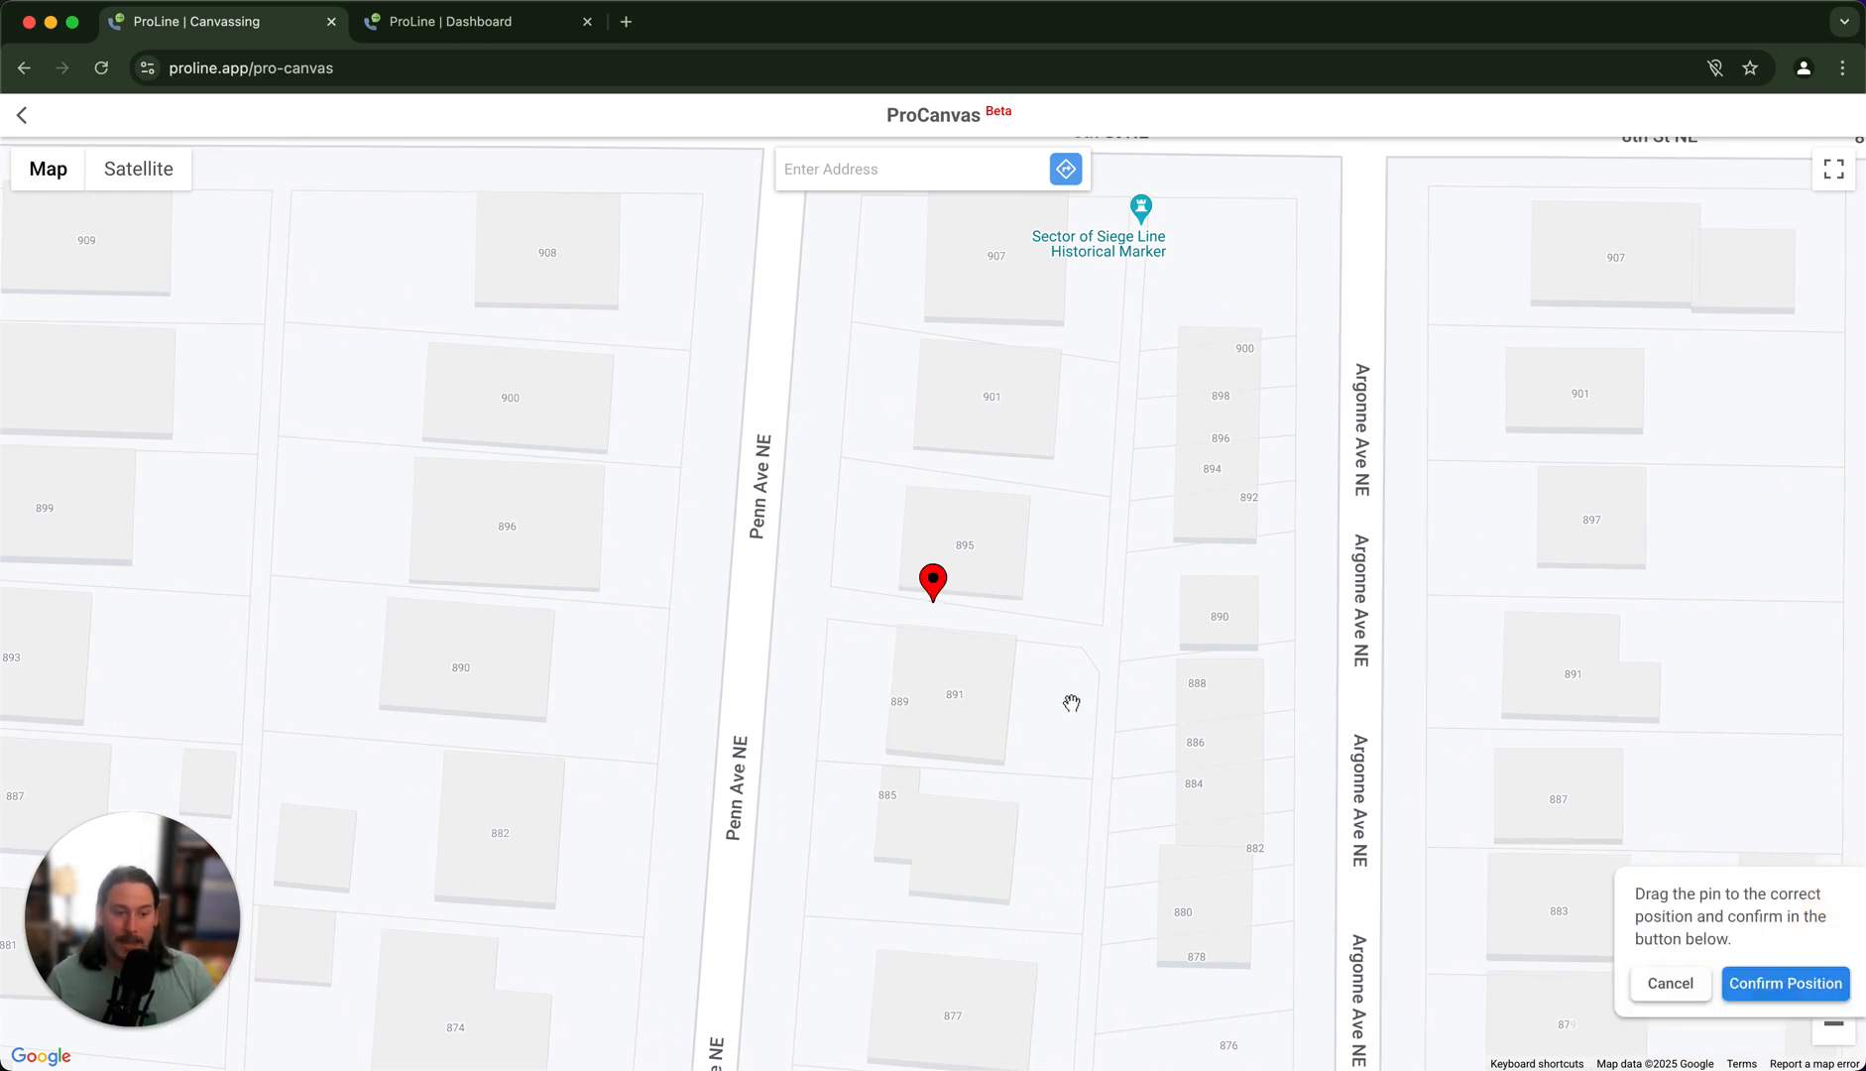
{"action": "left_click_drag", "start_coordinate": [938, 591], "coordinate": [947, 516]}
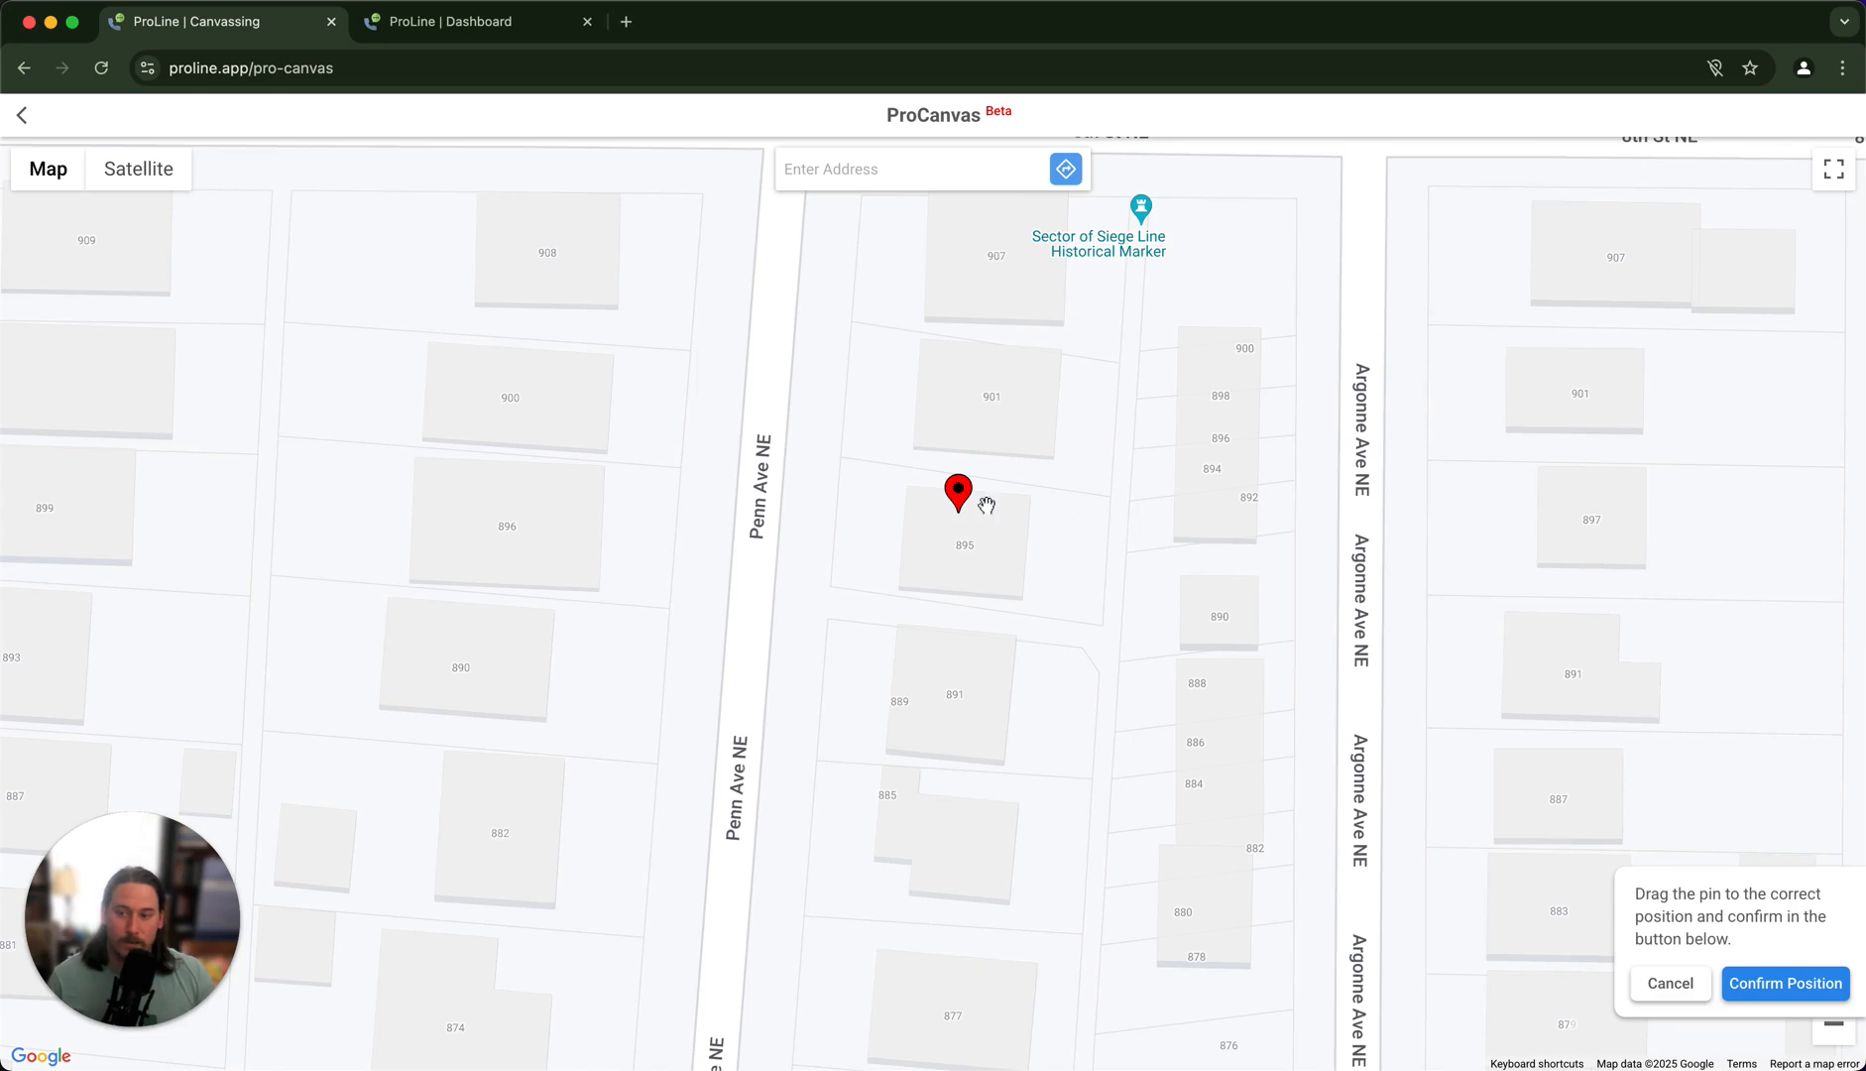
{"action": "left_click", "coordinate": [1819, 983]}
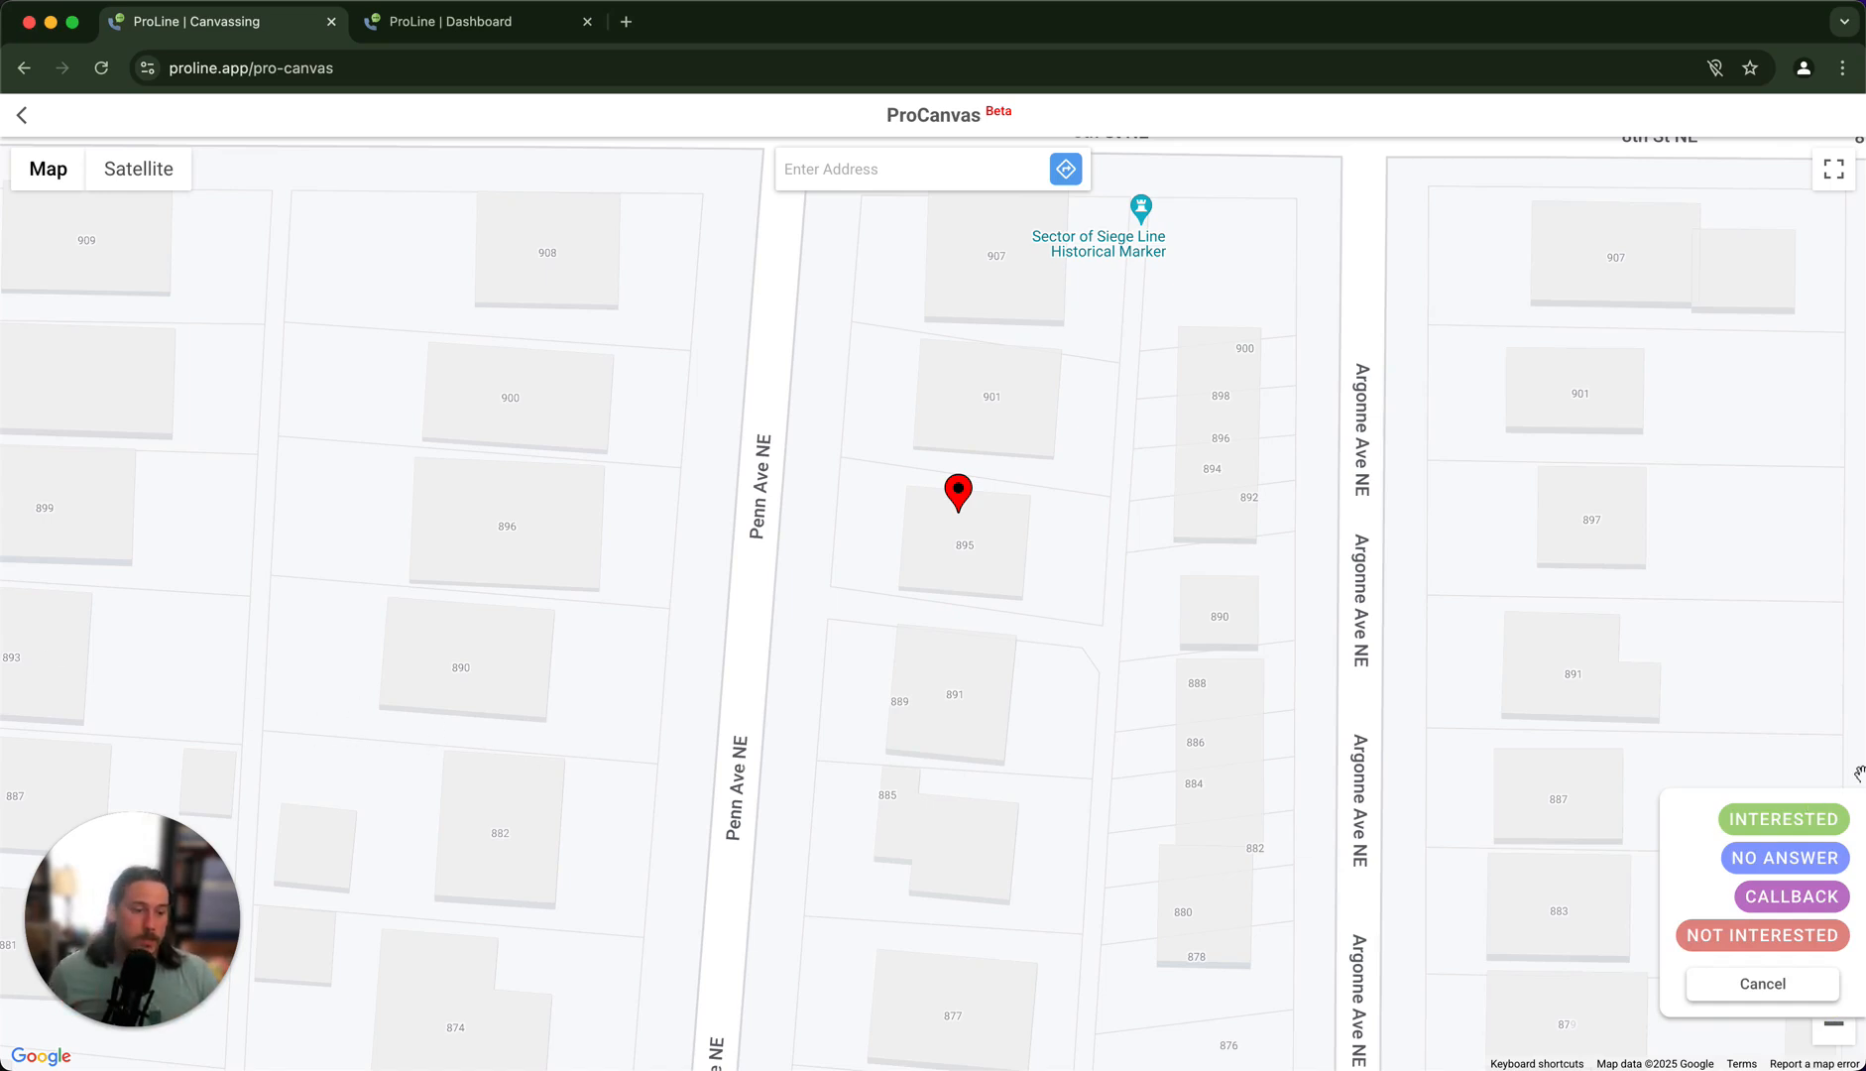
Compare the new pin's outcome choices with the default outcomes and rejection reasons in the company's canvassing settings
{"action": "left_click", "coordinate": [471, 20]}
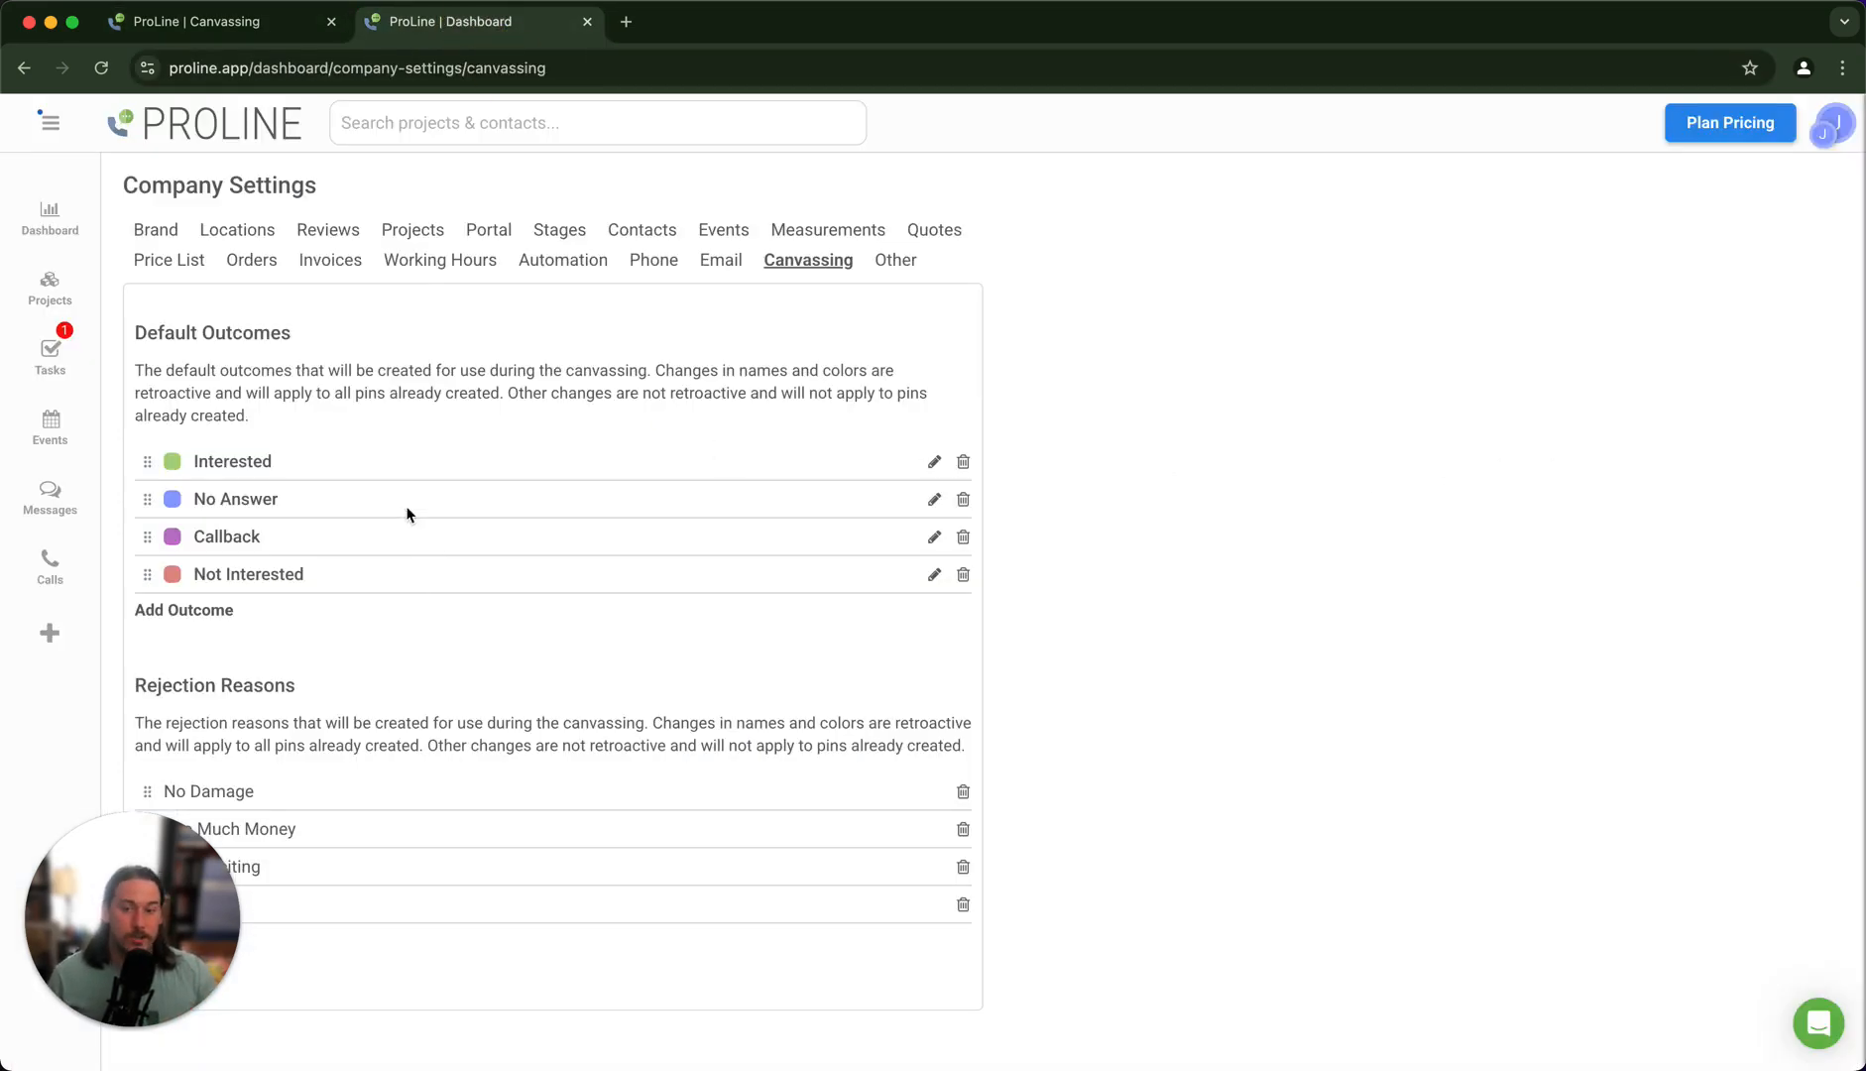
{"action": "left_click_drag", "start_coordinate": [173, 947], "coordinate": [1434, 841]}
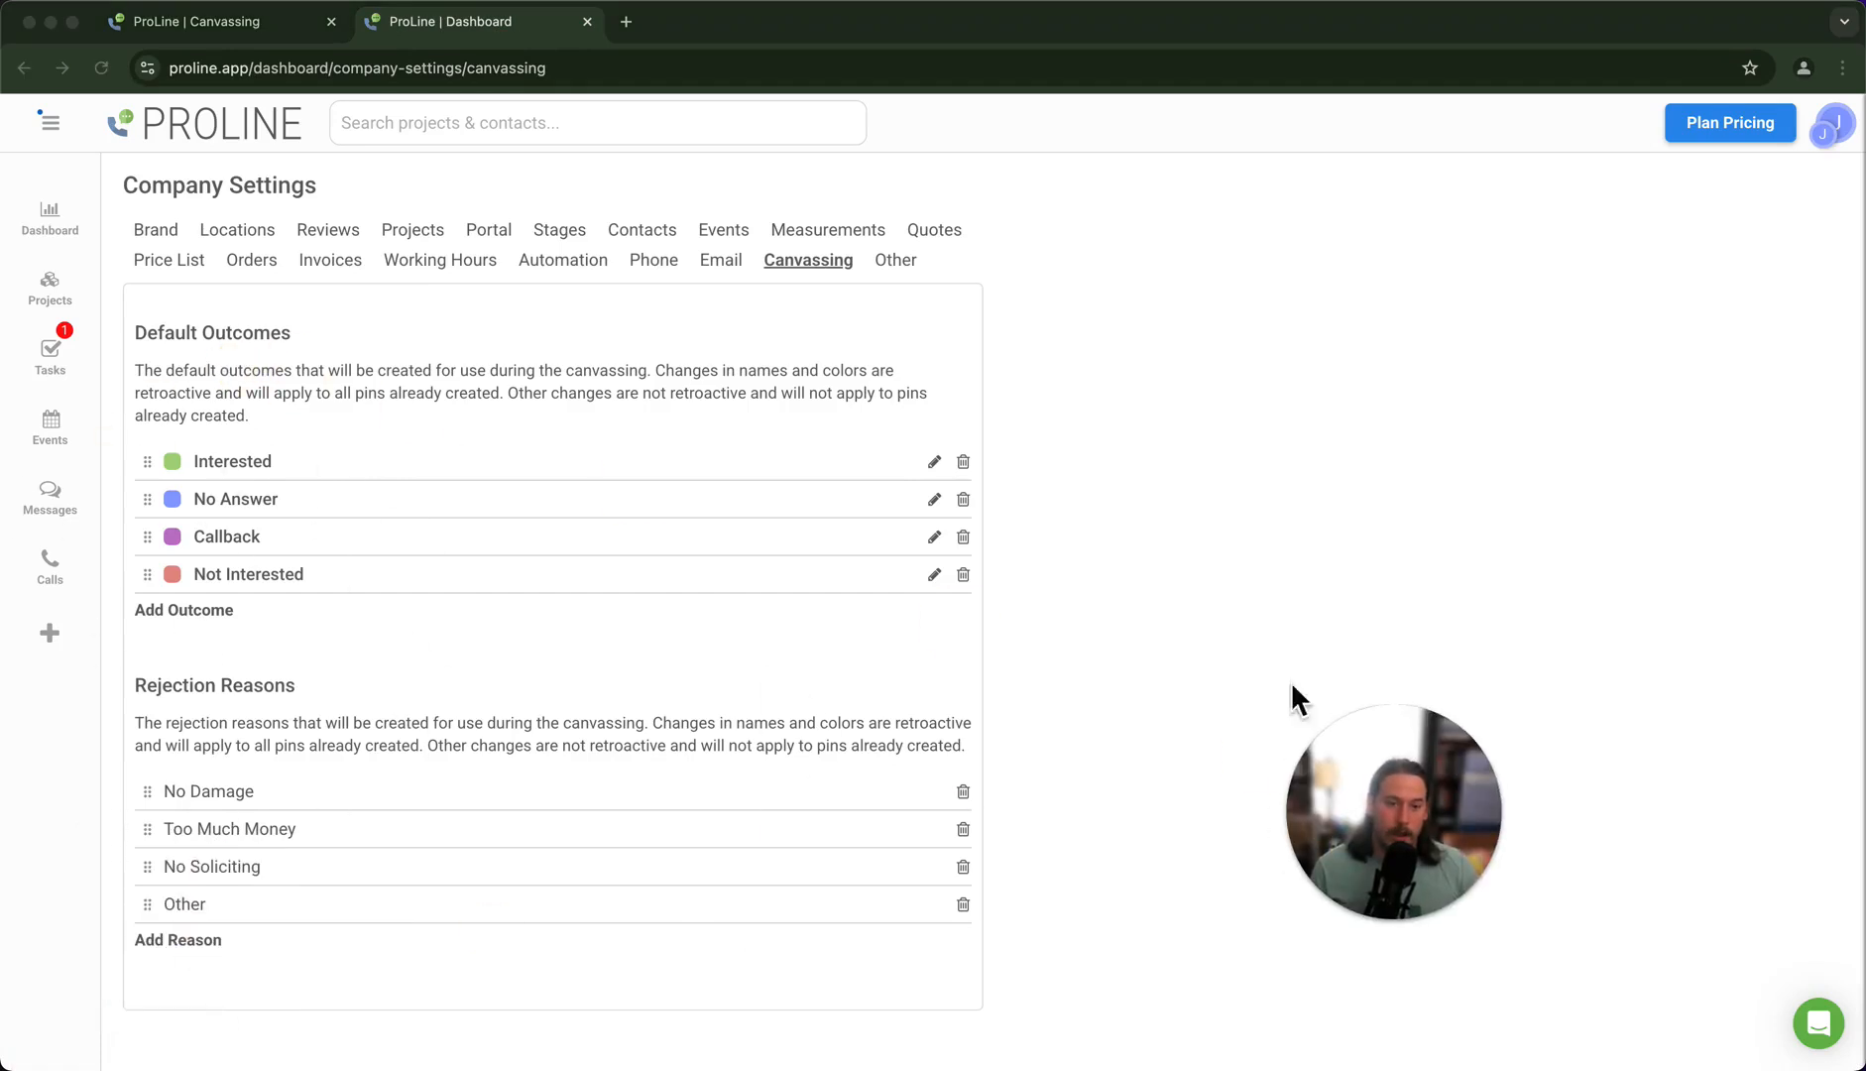
{"action": "left_click_drag", "start_coordinate": [1422, 749], "coordinate": [263, 827]}
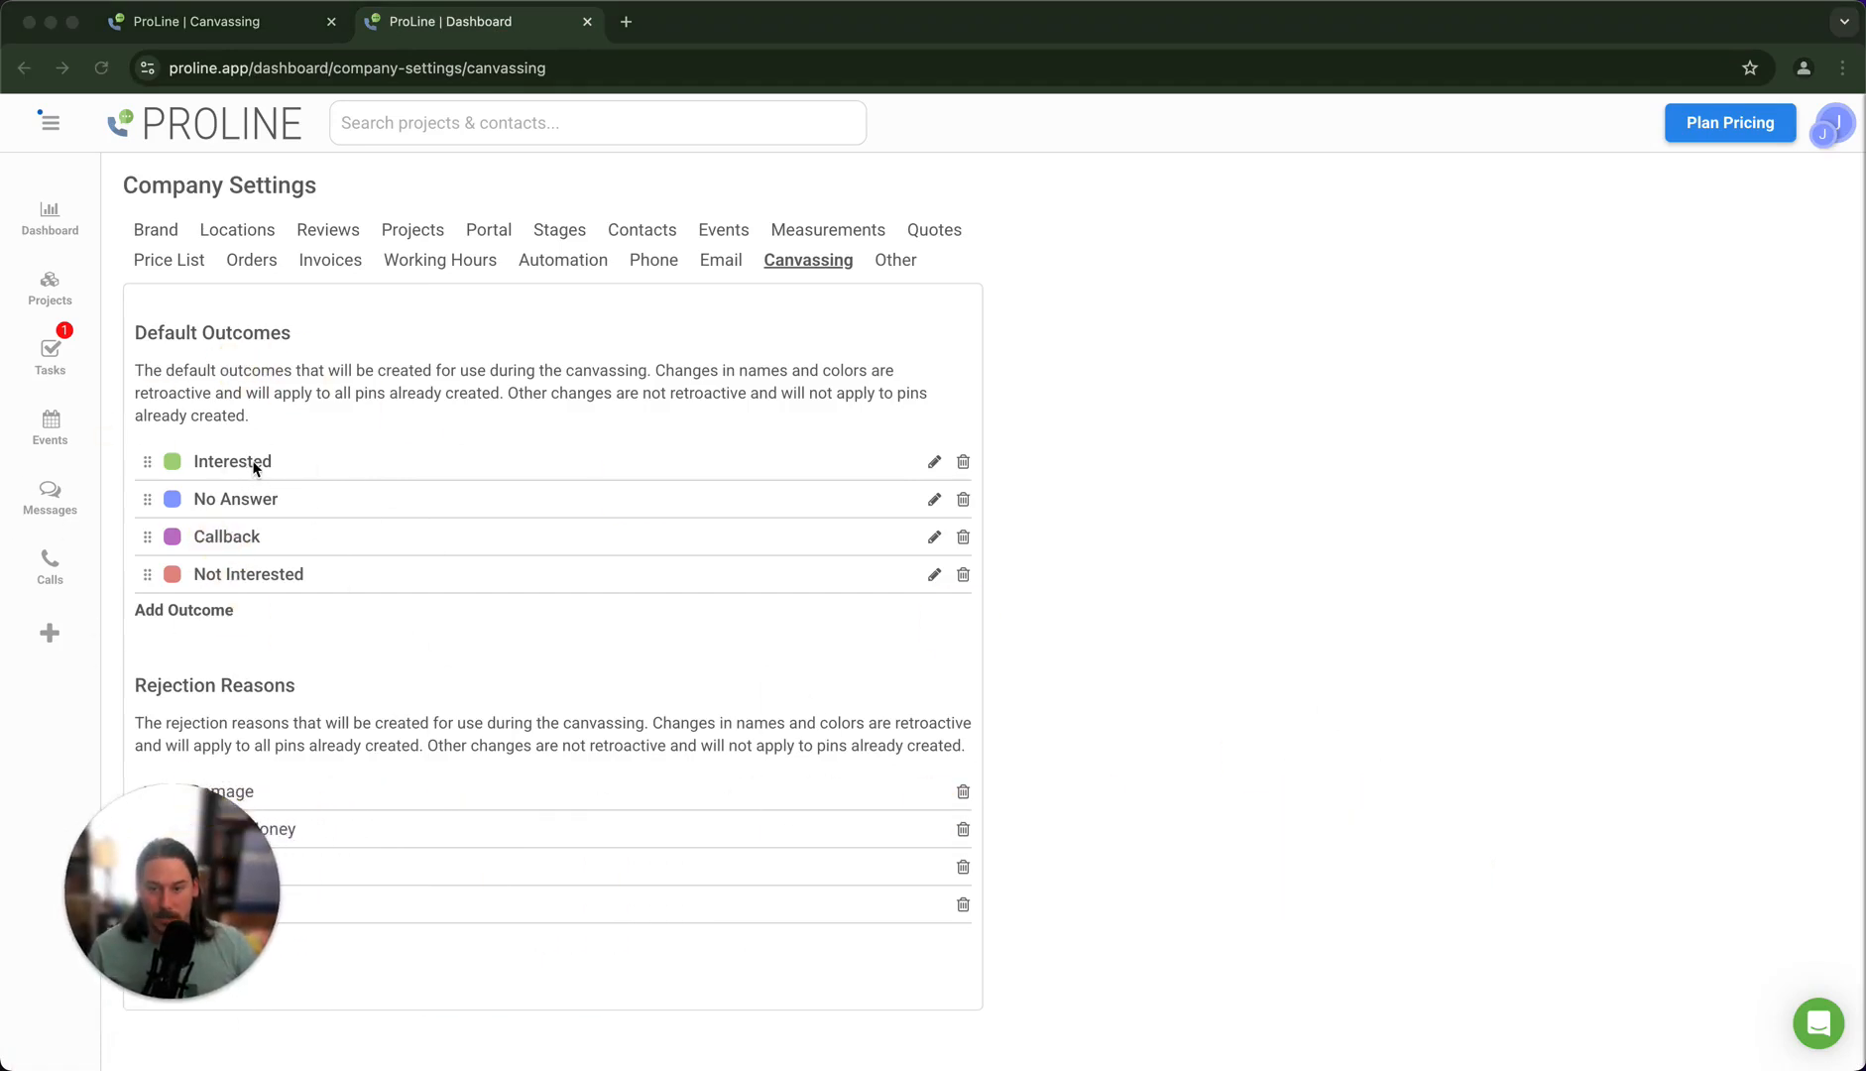
{"action": "left_click", "coordinate": [242, 21]}
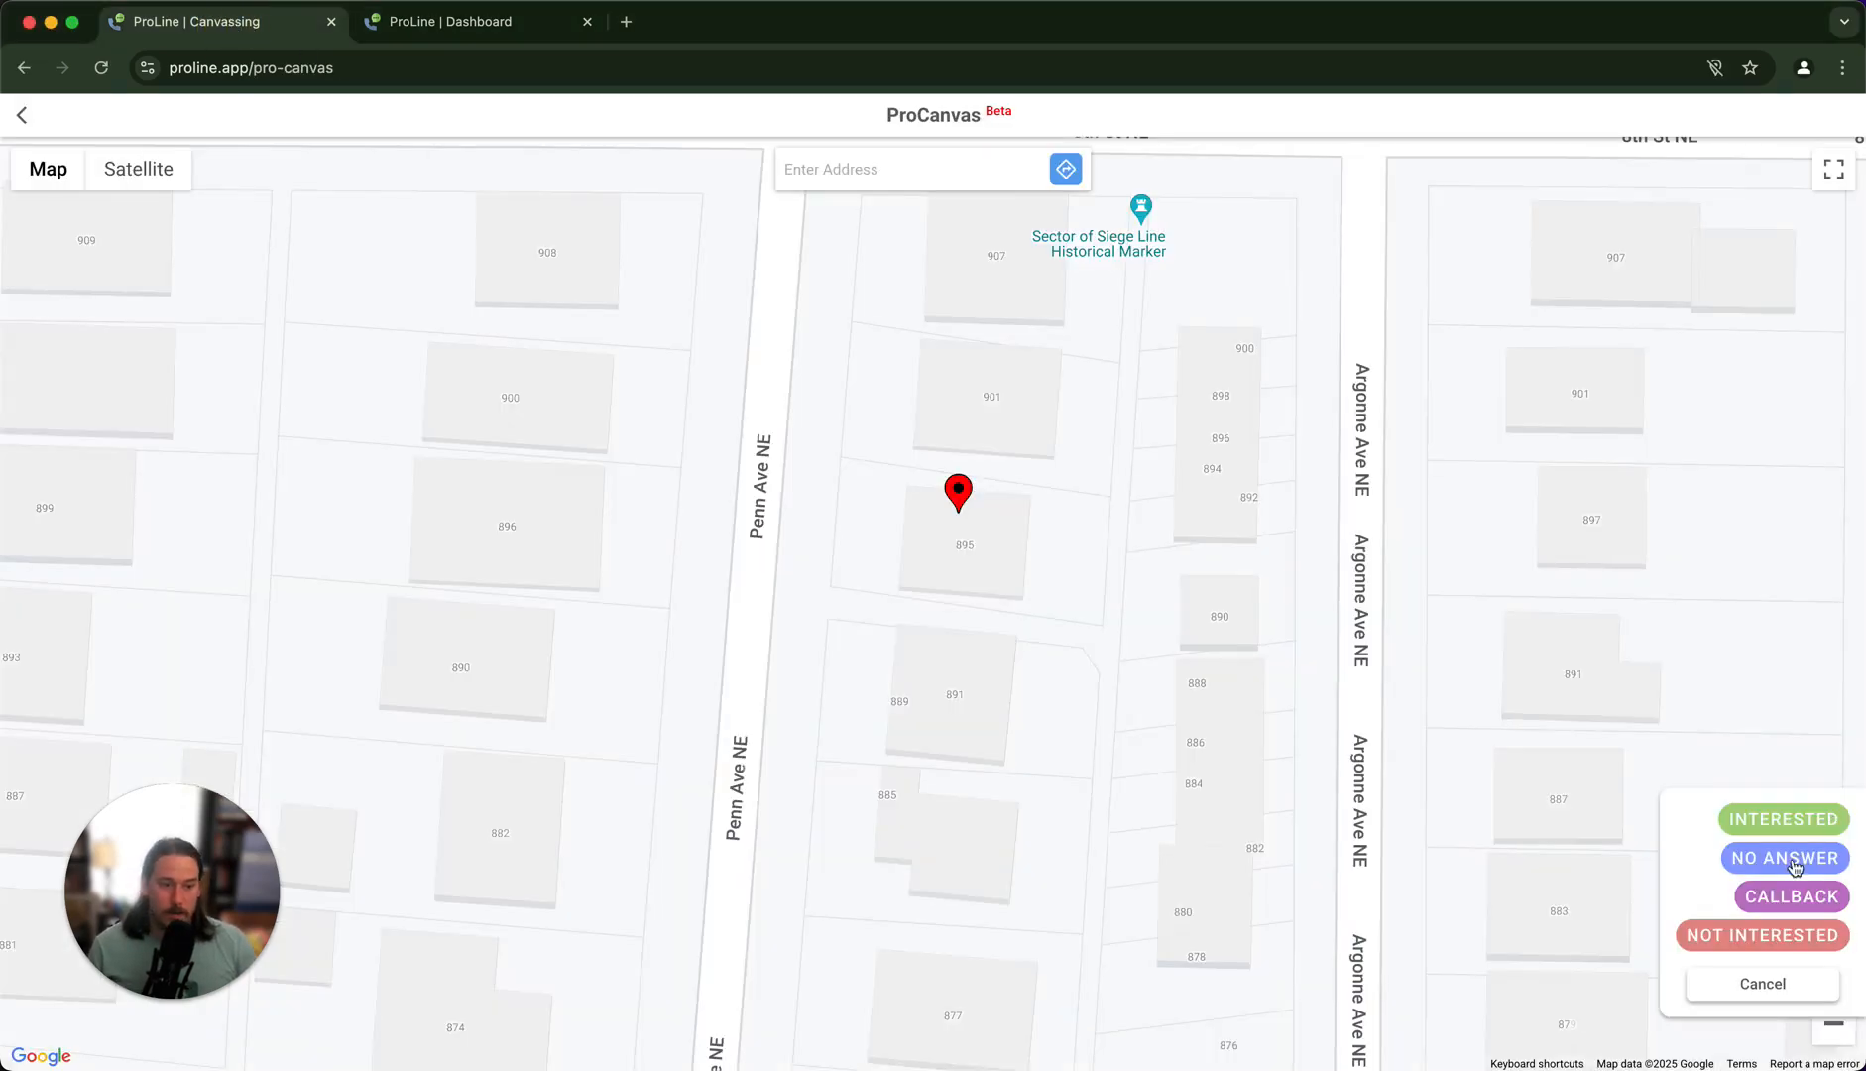
{"action": "left_click", "coordinate": [466, 21]}
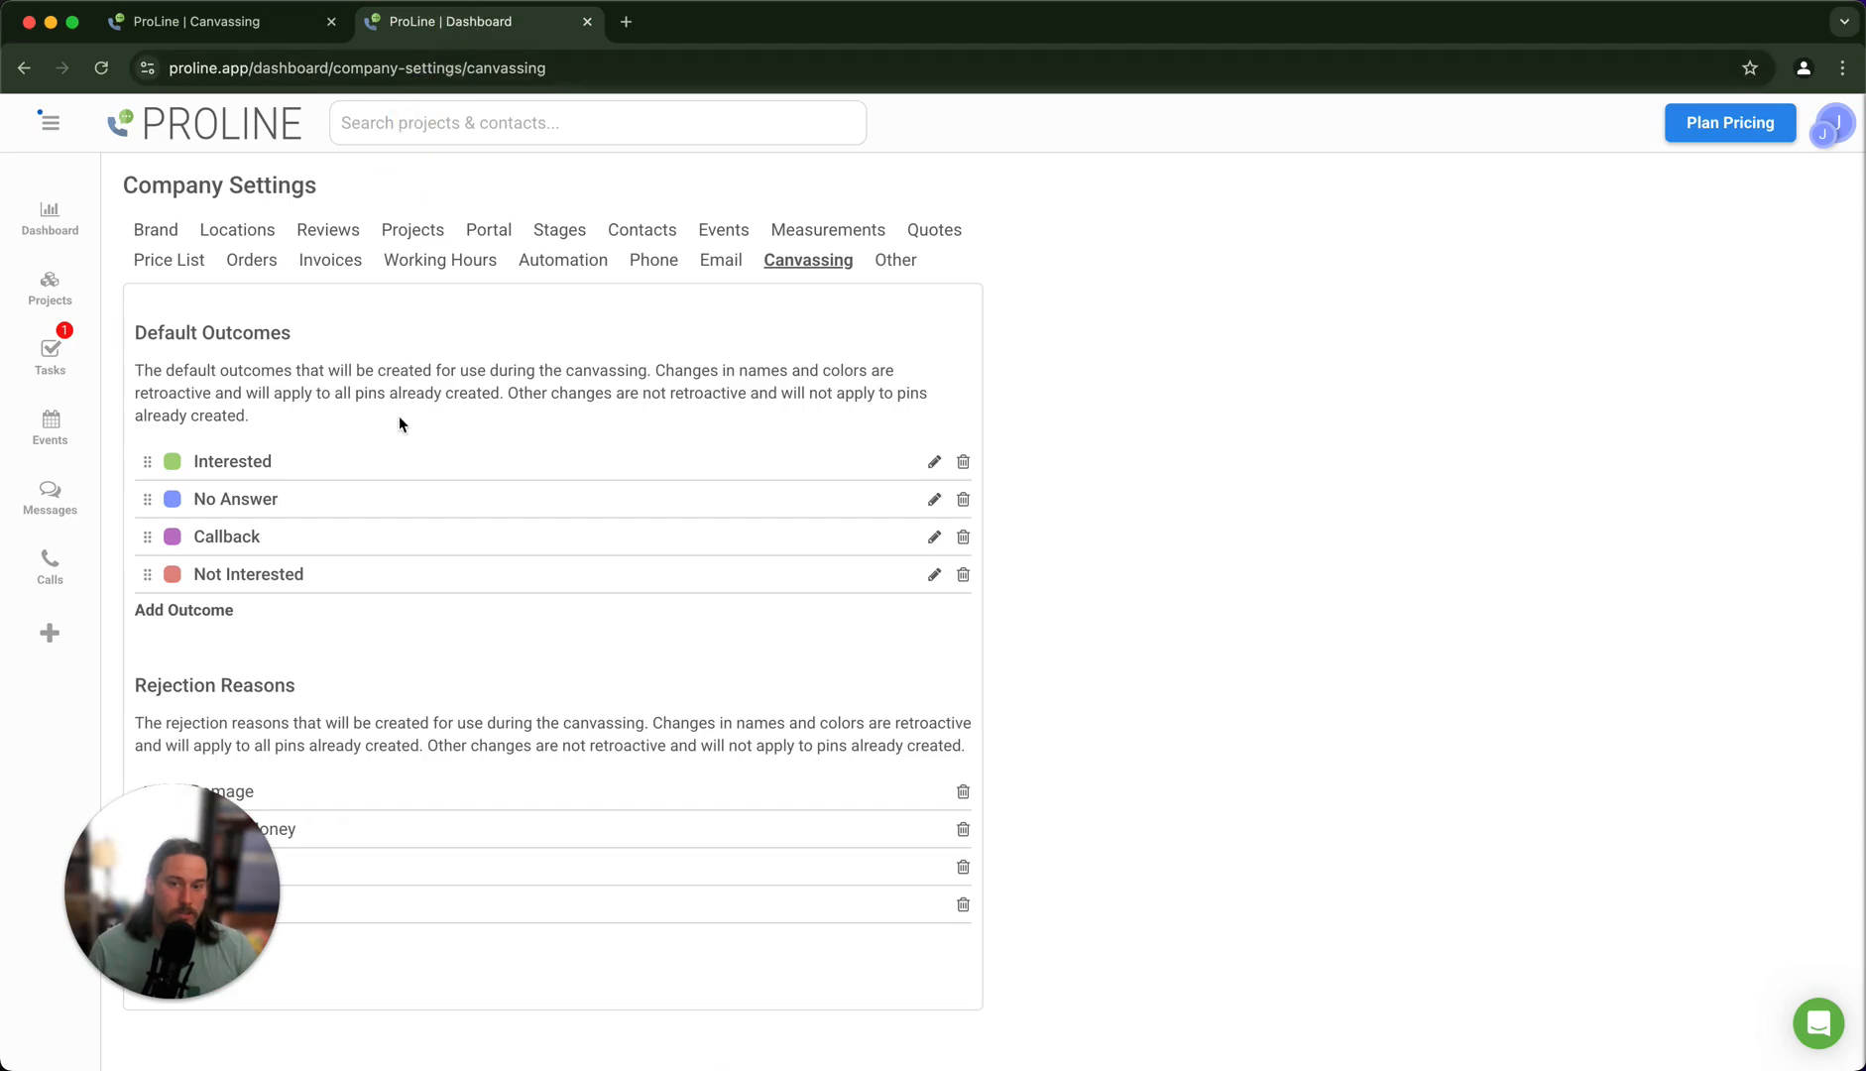
{"action": "left_click", "coordinate": [208, 21]}
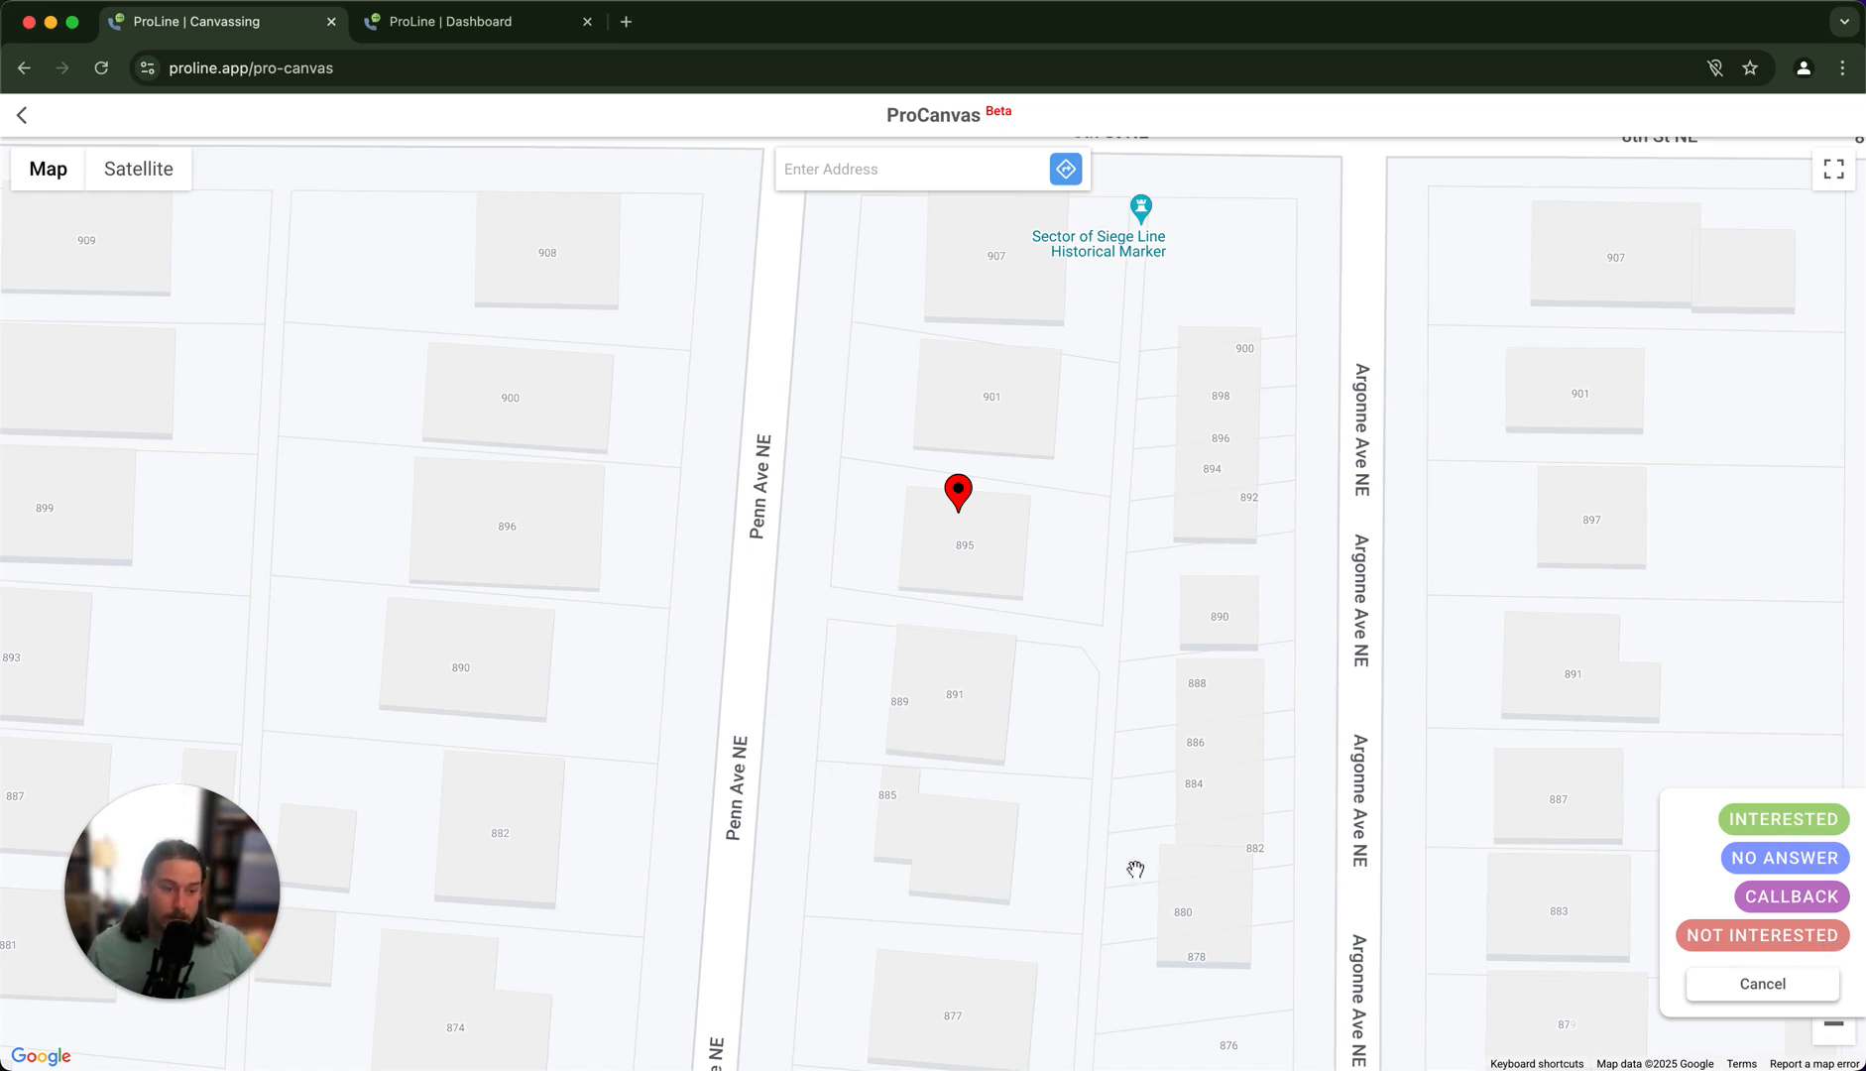
{"action": "left_click", "coordinate": [483, 22]}
{"action": "left_click_drag", "start_coordinate": [210, 865], "coordinate": [1658, 739]}
{"action": "left_click", "coordinate": [72, 847]}
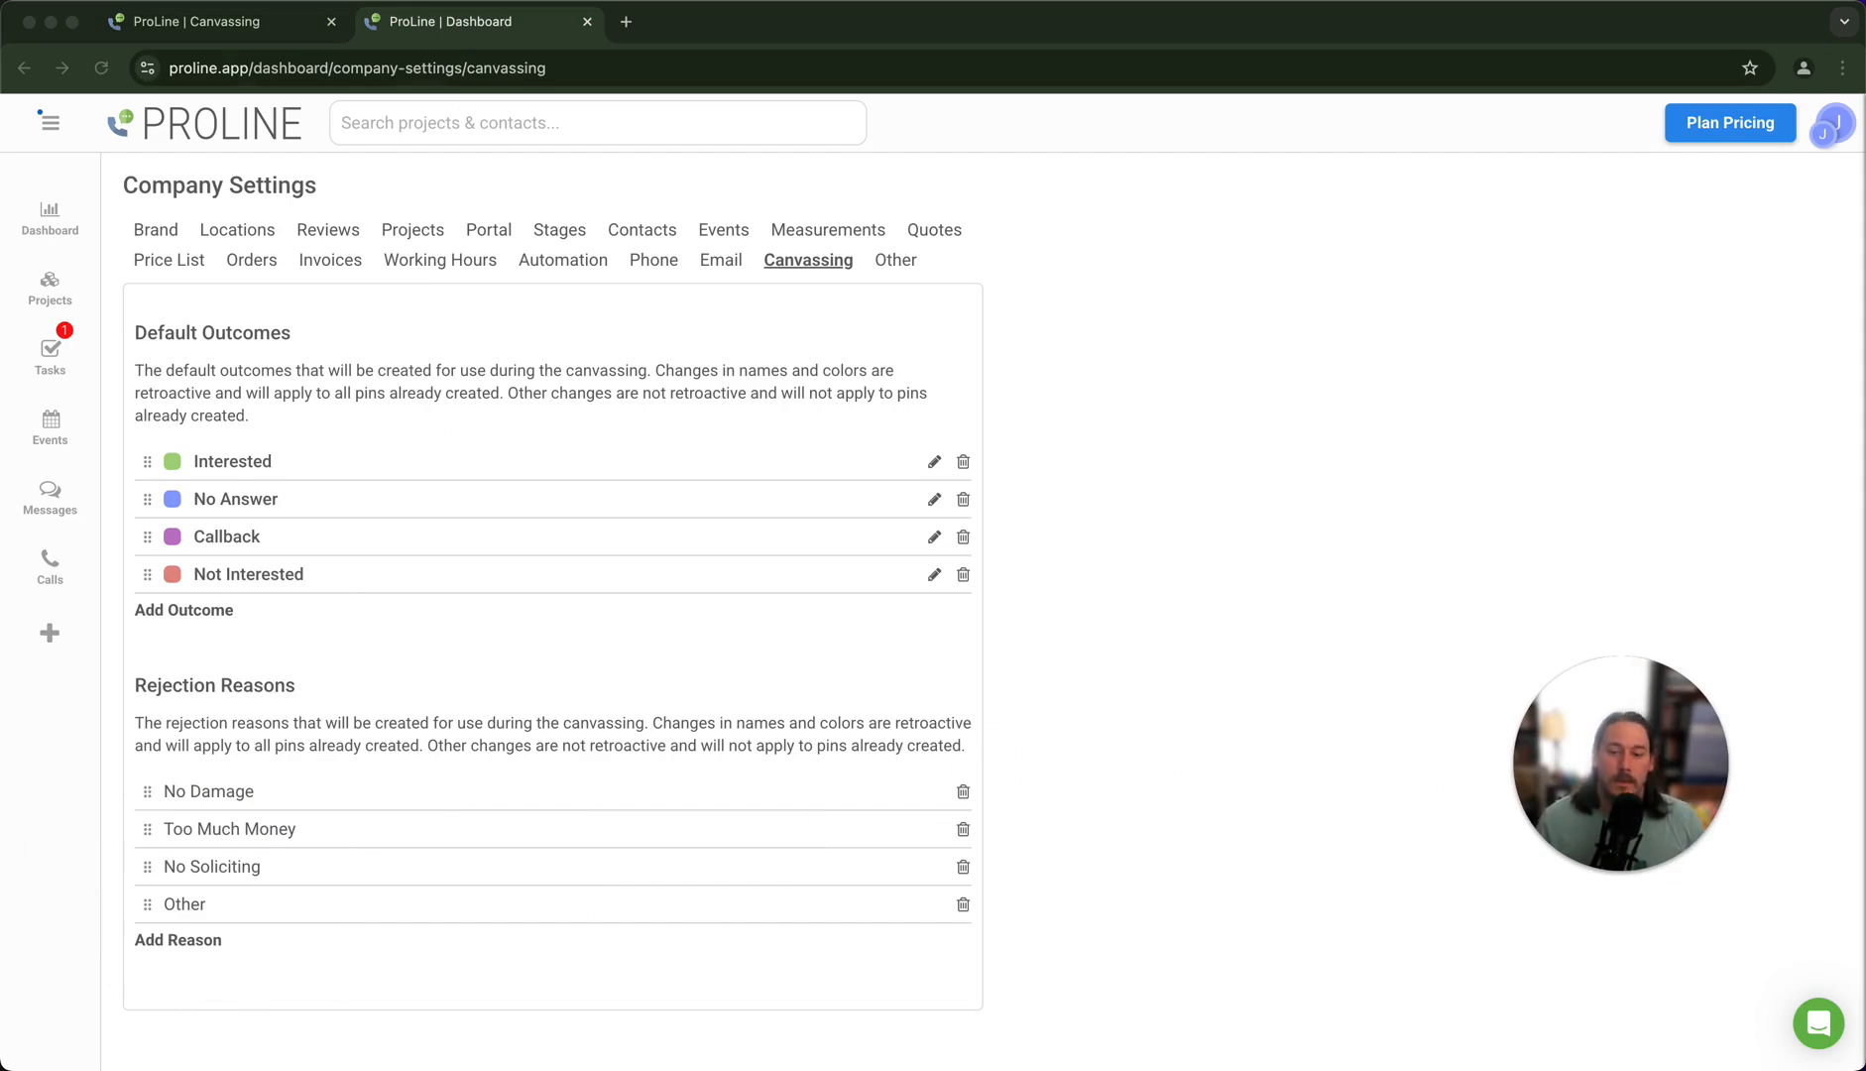
{"action": "left_click_drag", "start_coordinate": [1681, 725], "coordinate": [252, 885]}
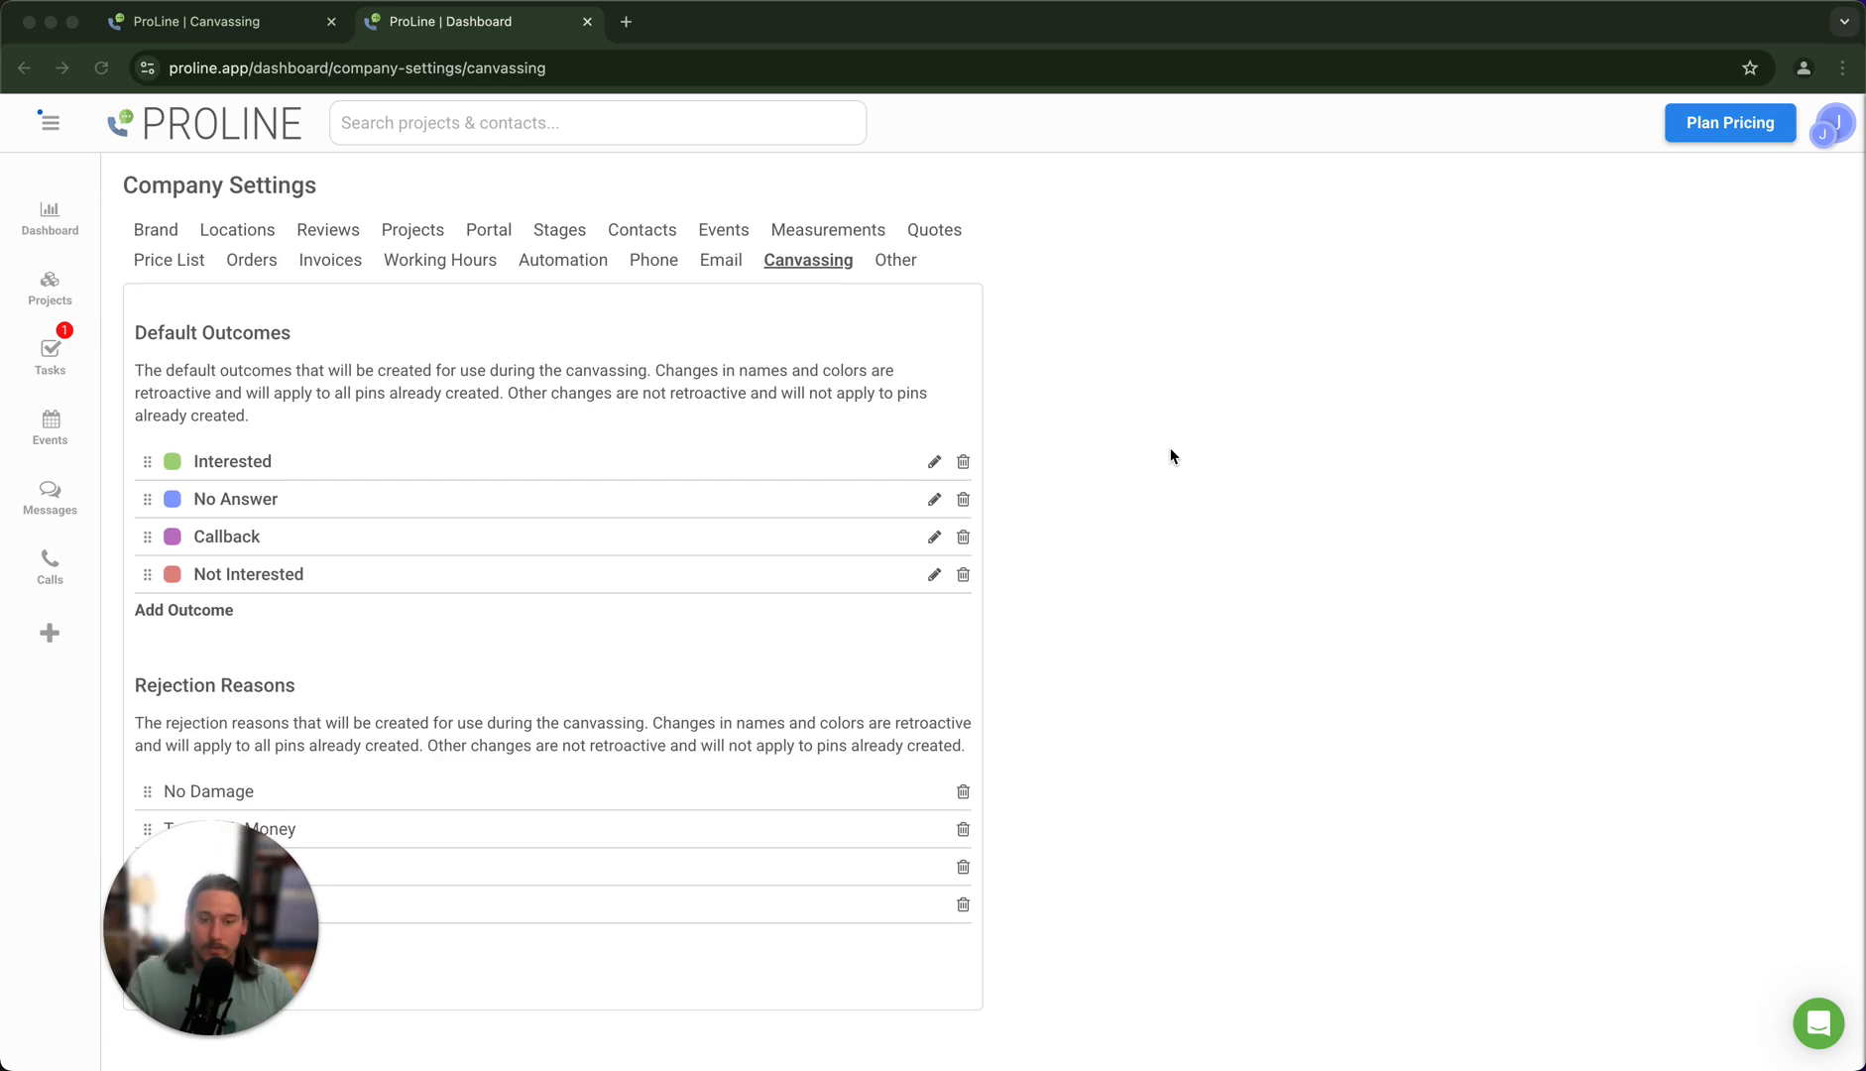
Start a new default outcome and examine which options the Interested and Rejected types offer, including the default stage
{"action": "left_click", "coordinate": [184, 611]}
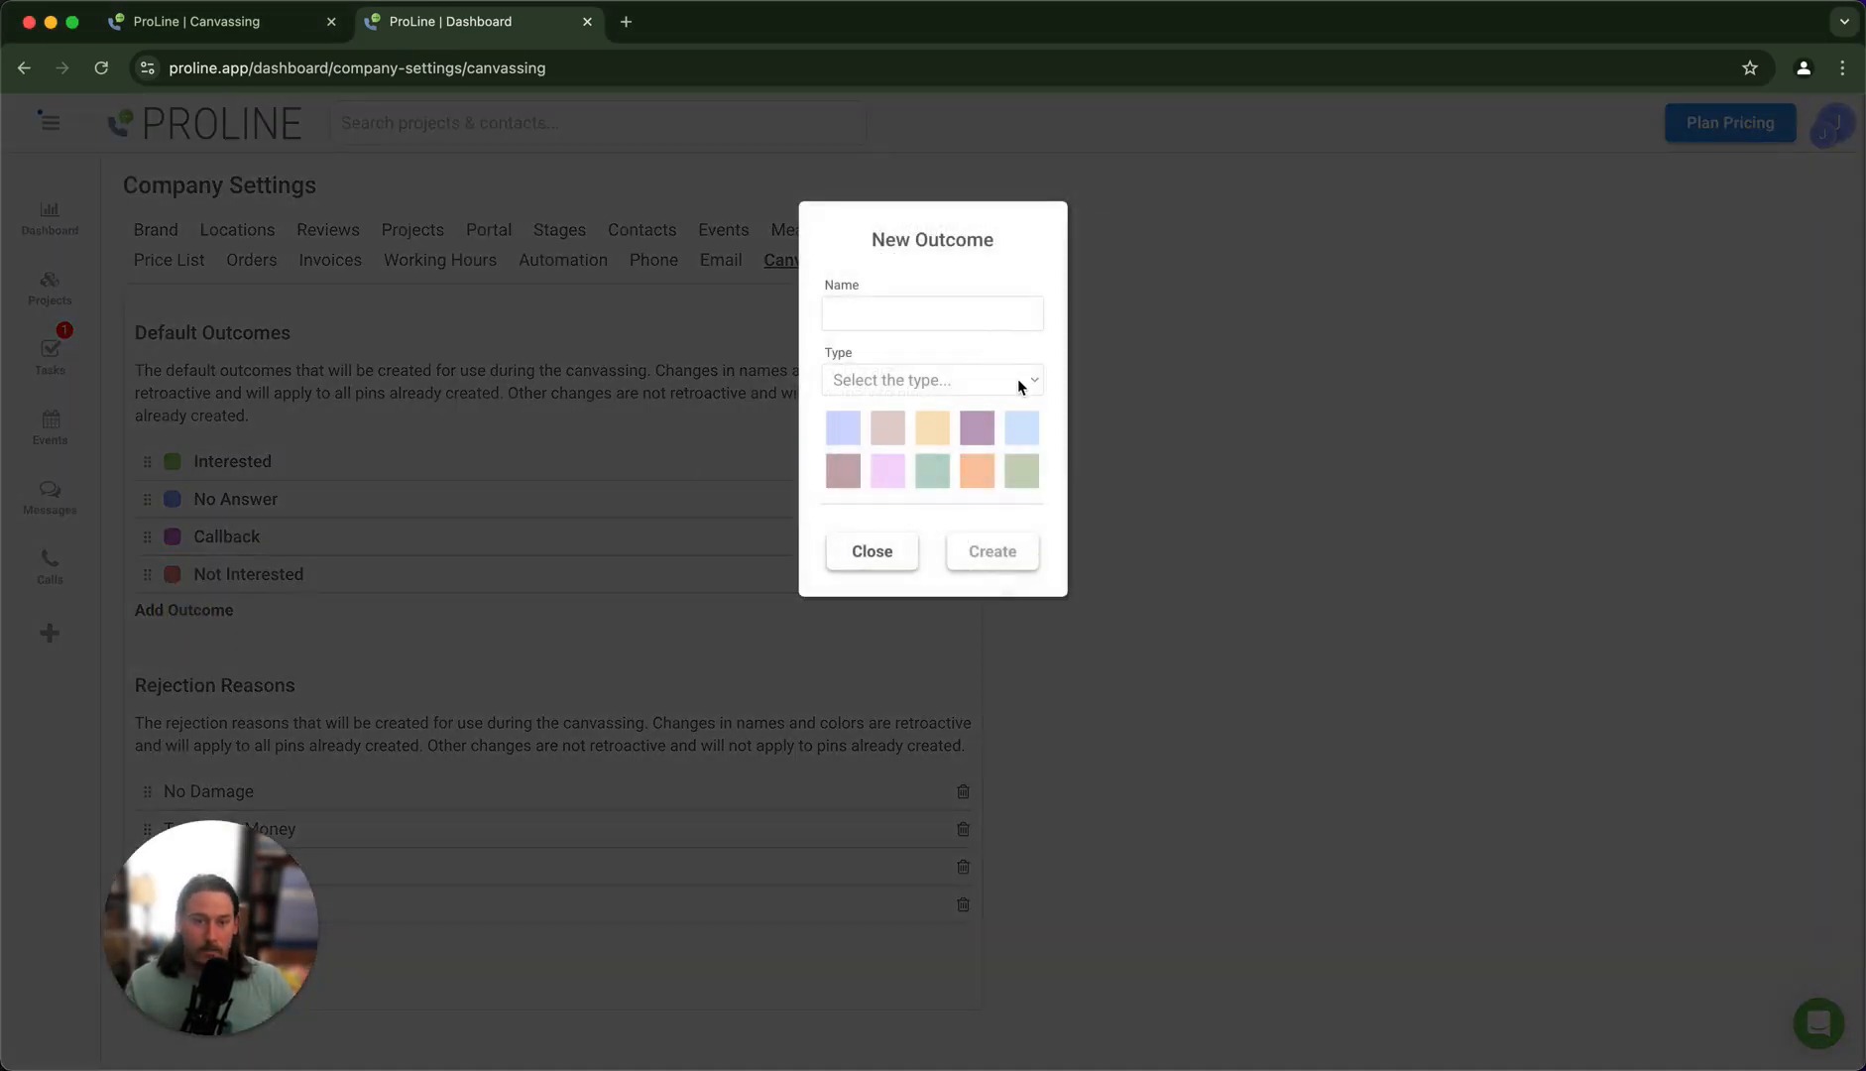
{"action": "left_click", "coordinate": [1021, 385]}
{"action": "left_click", "coordinate": [1010, 437]}
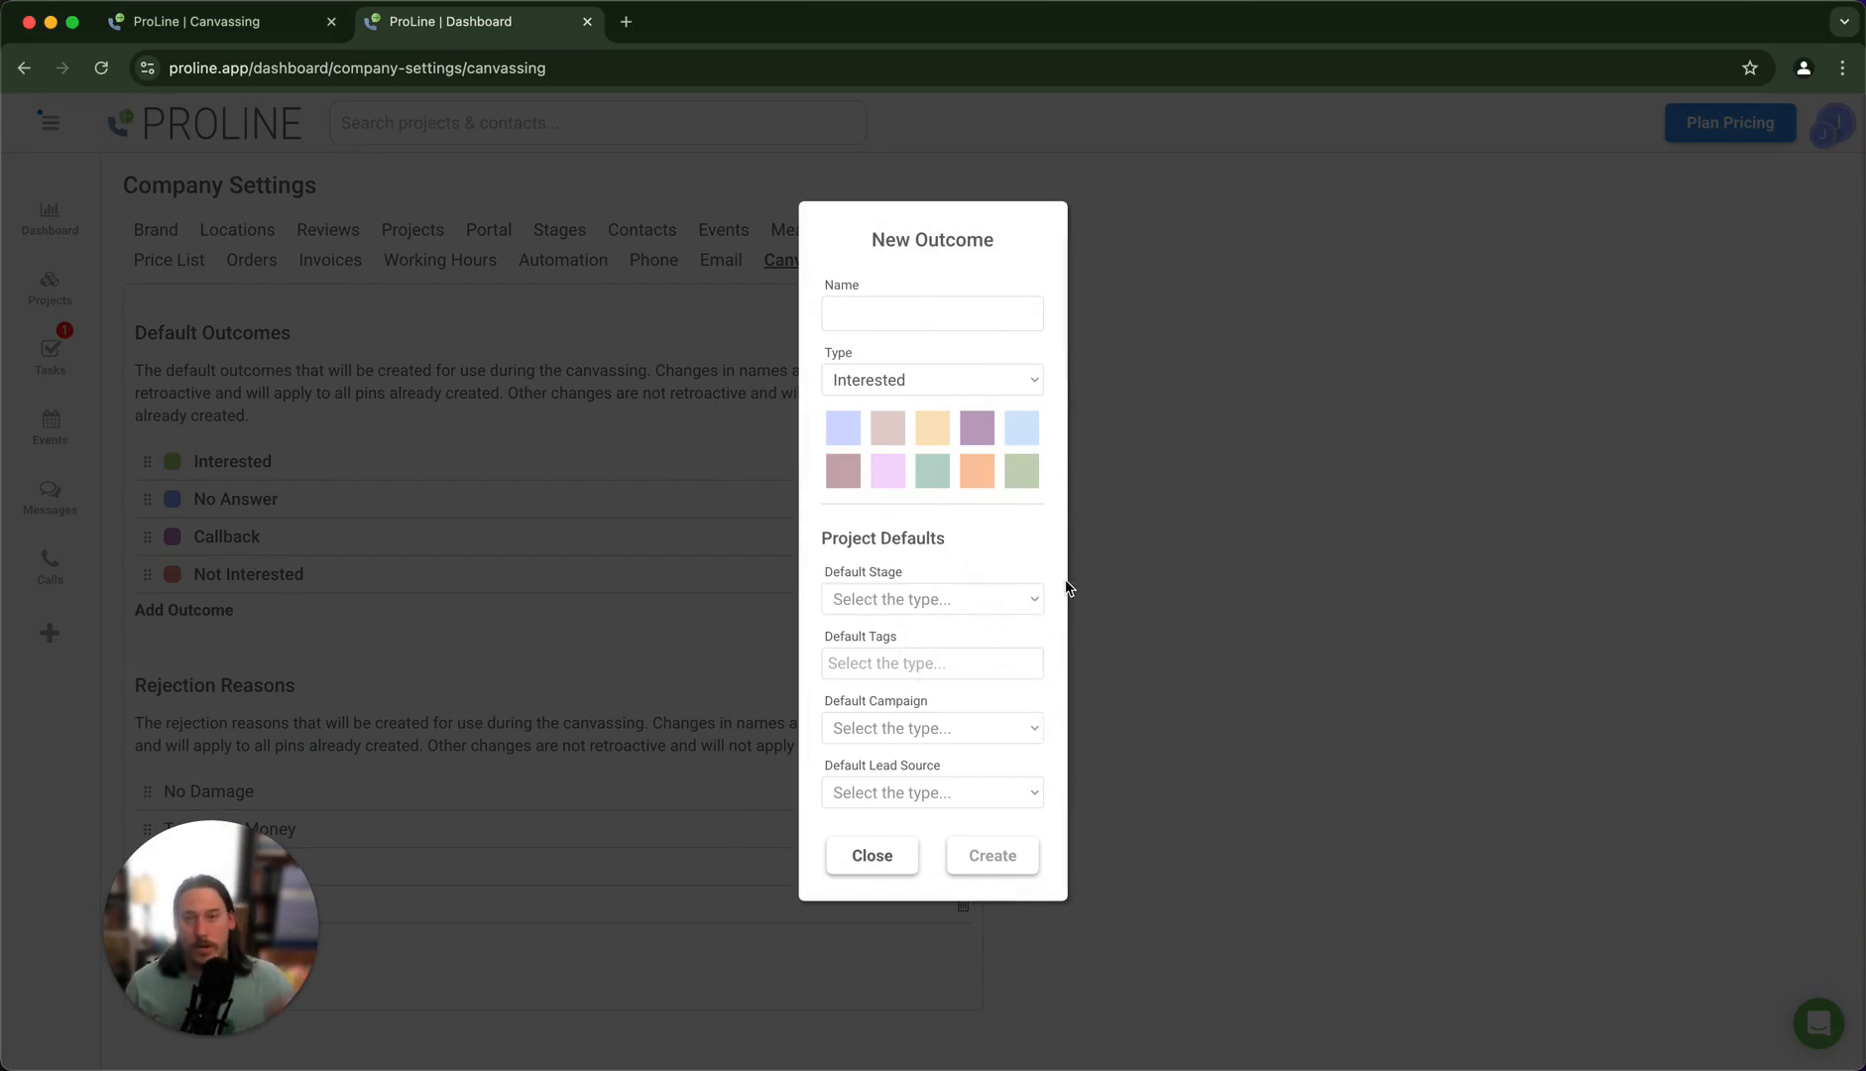
{"action": "left_click", "coordinate": [935, 600]}
{"action": "left_click", "coordinate": [994, 548]}
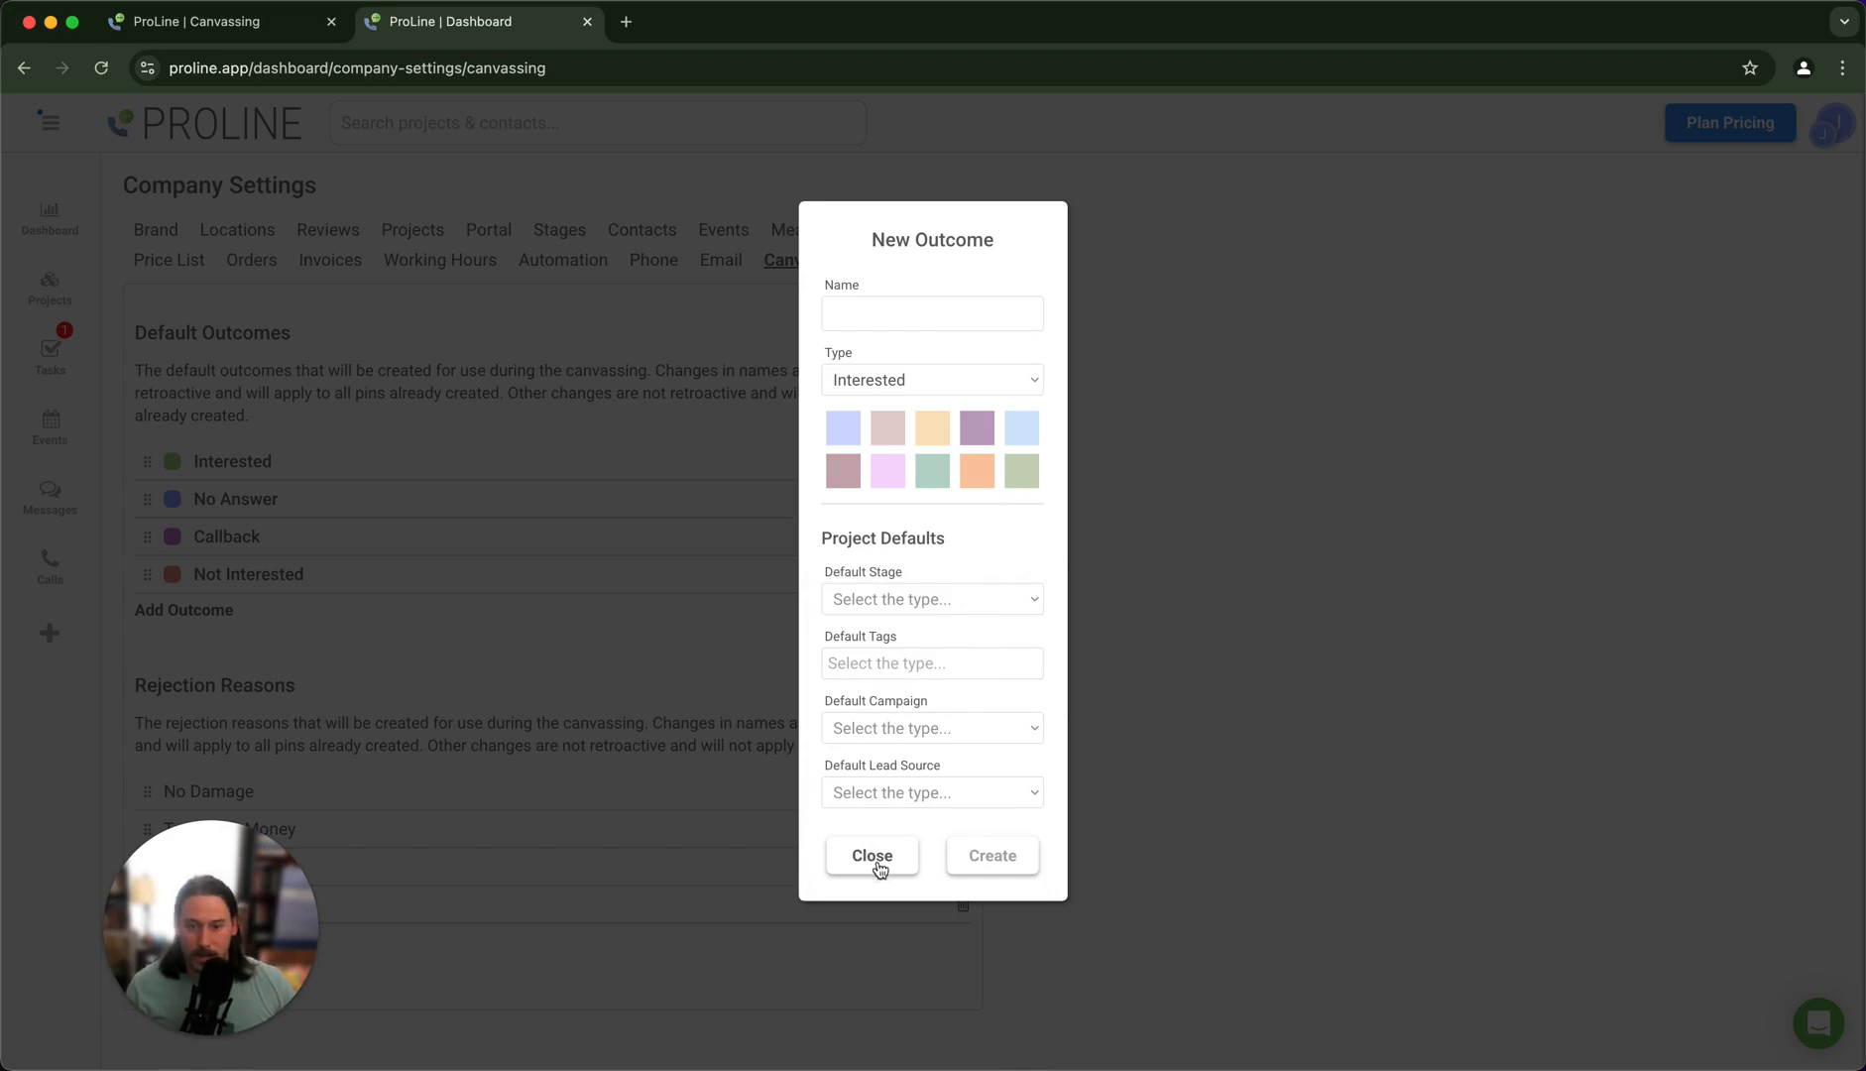
{"action": "left_click", "coordinate": [967, 375]}
{"action": "left_click", "coordinate": [947, 354]}
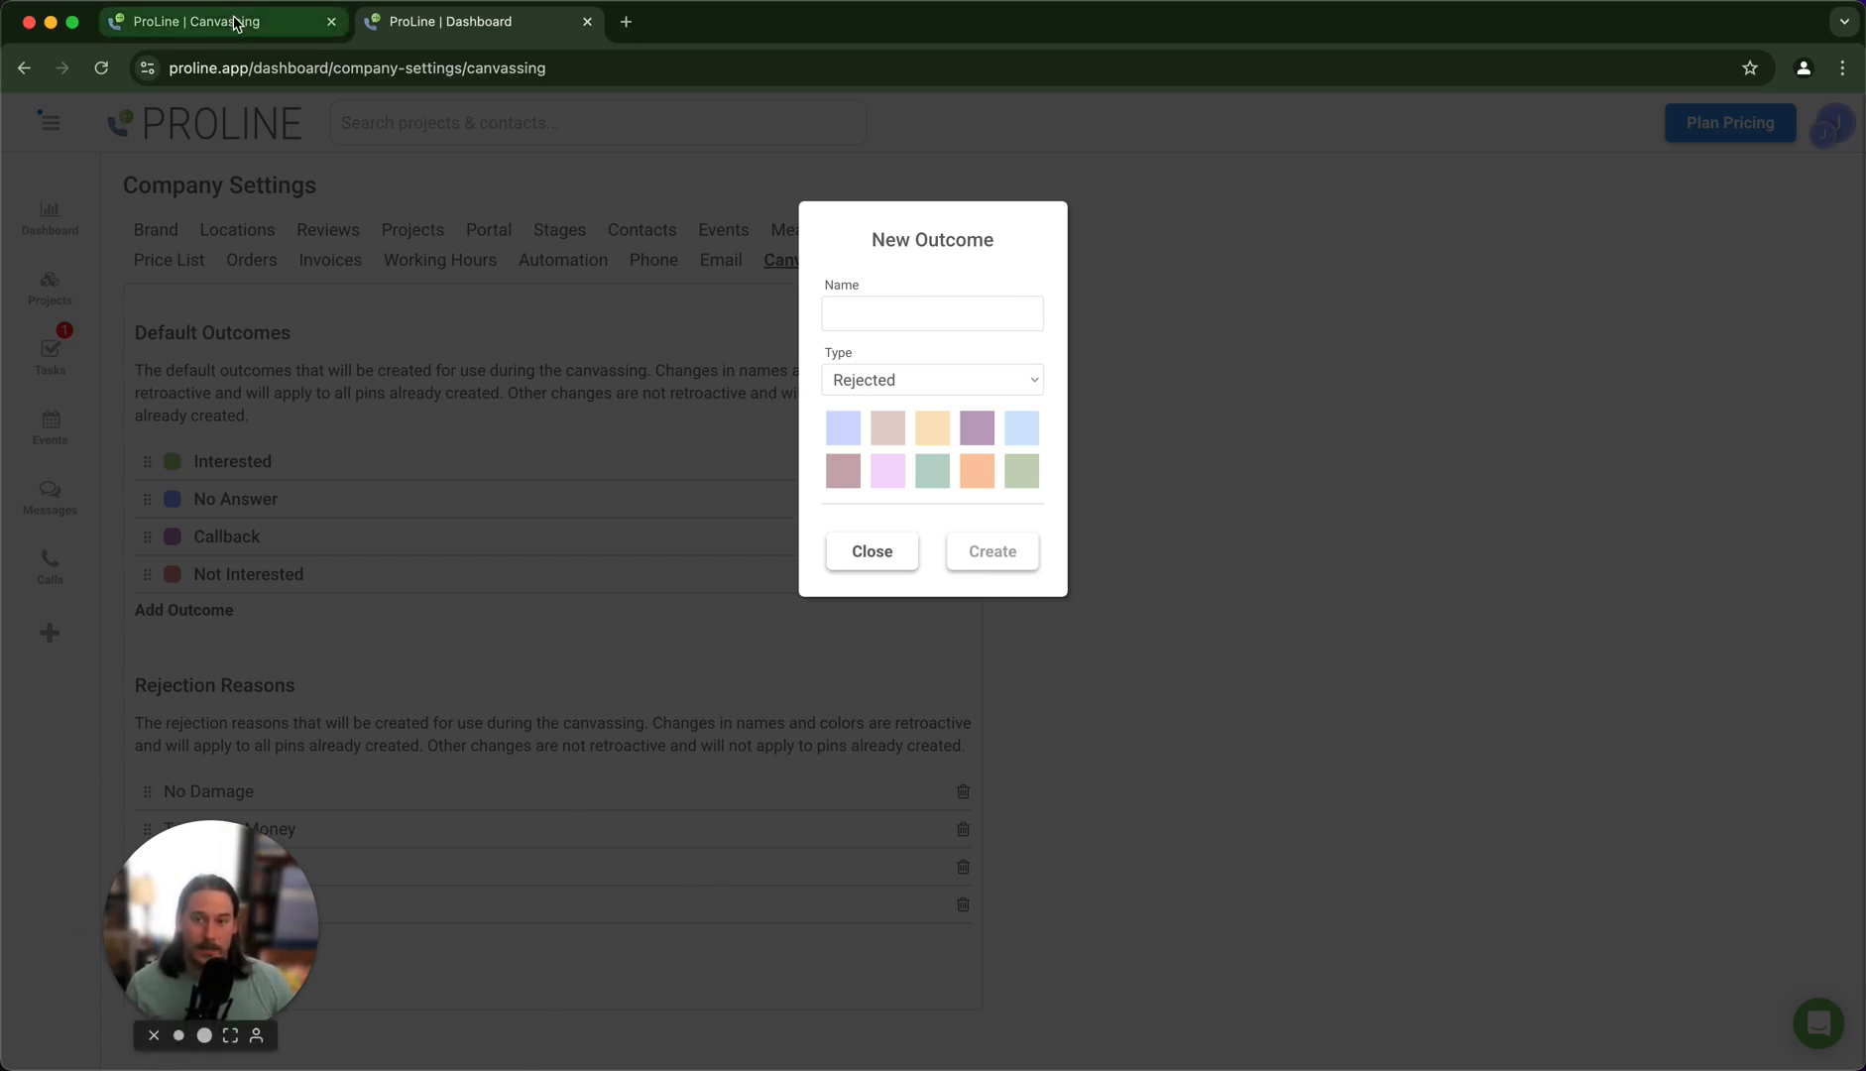
Mark the new pin on the canvassing map as Not Interested with the rejection reason No Damage
{"action": "left_click", "coordinate": [285, 22]}
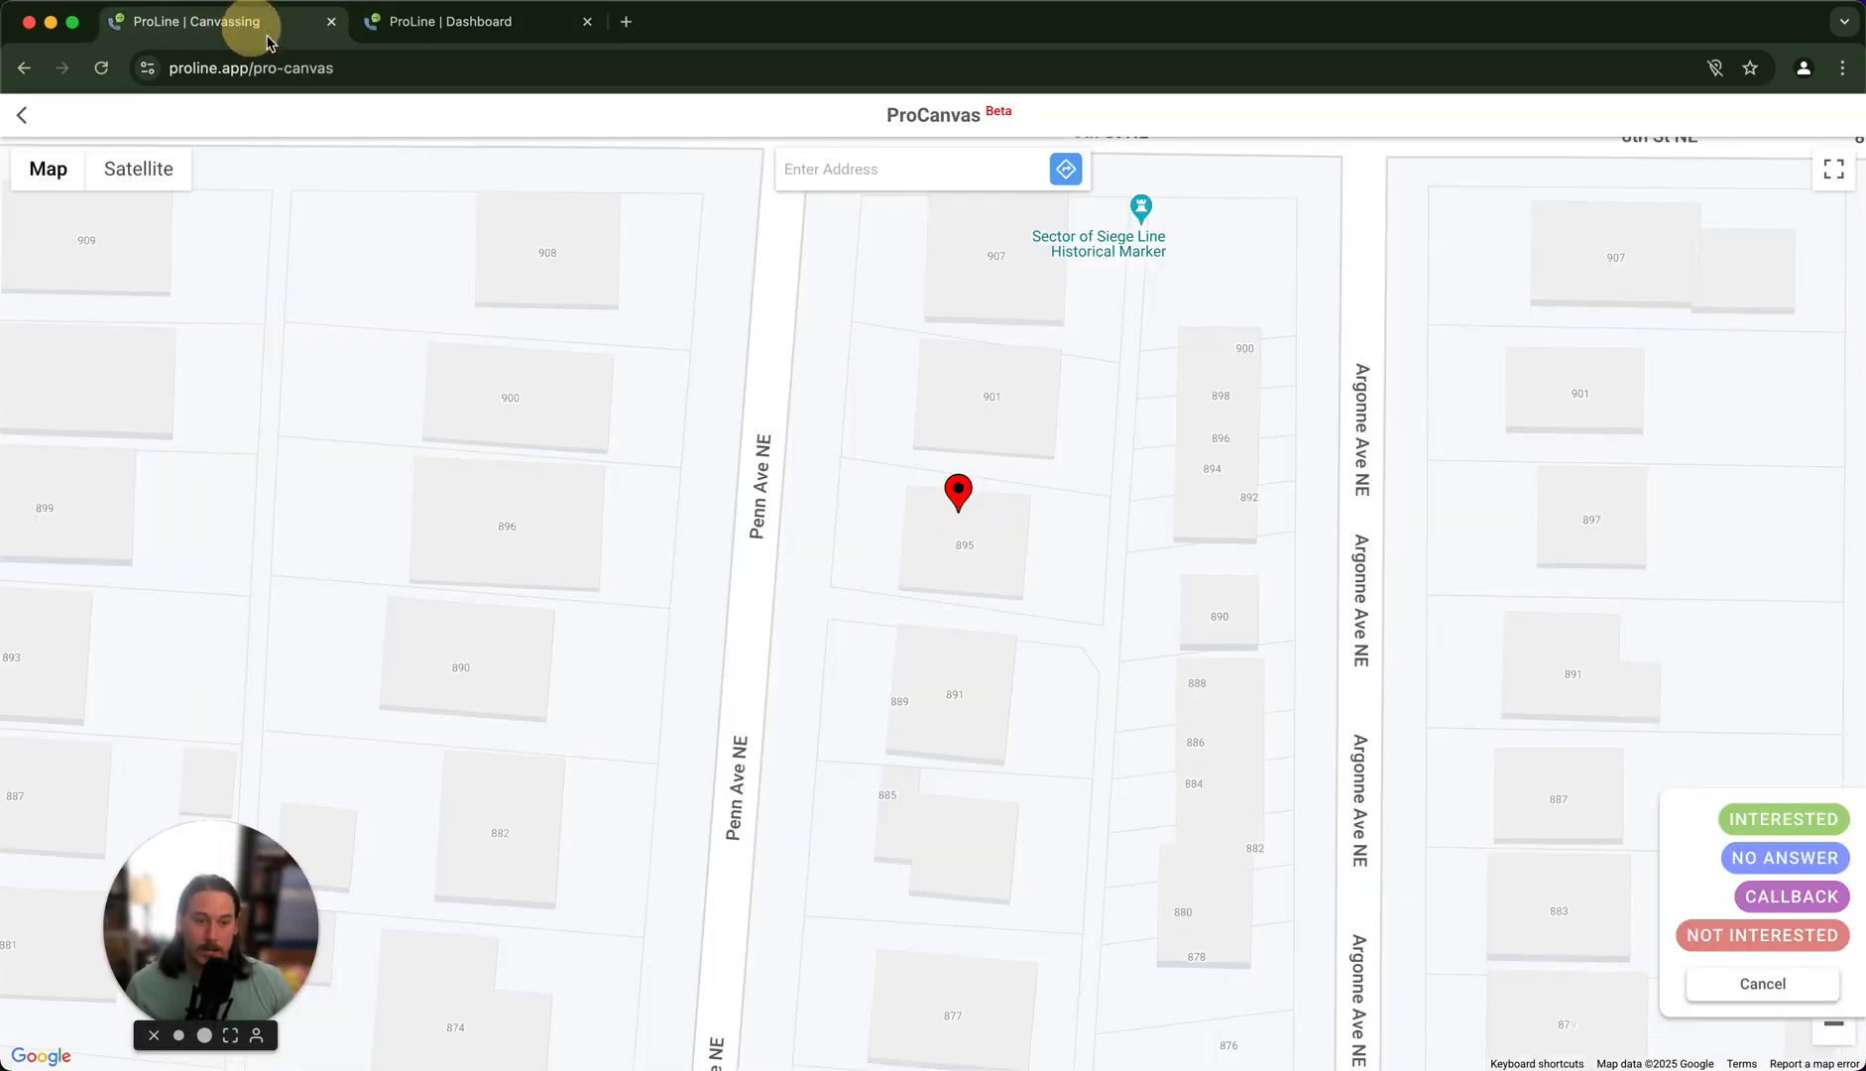
{"action": "left_click", "coordinate": [1775, 937]}
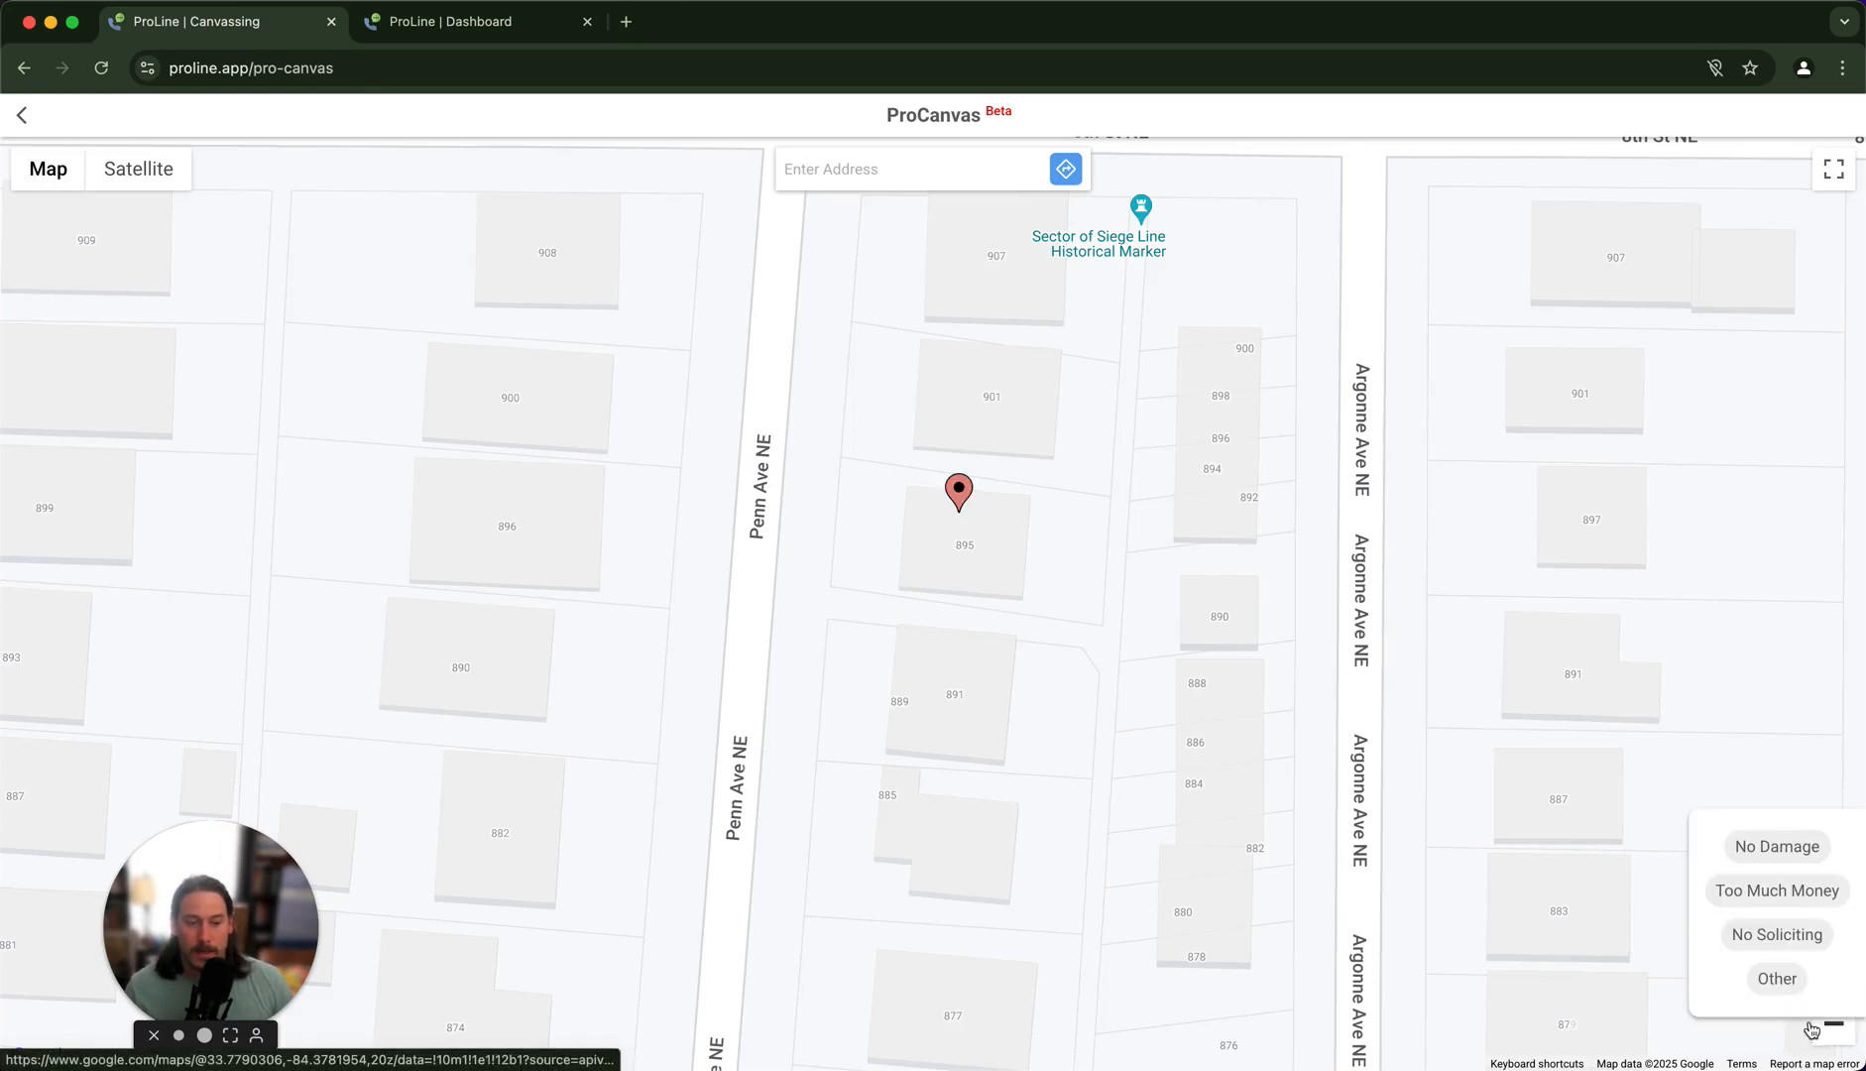
{"action": "left_click", "coordinate": [1805, 848]}
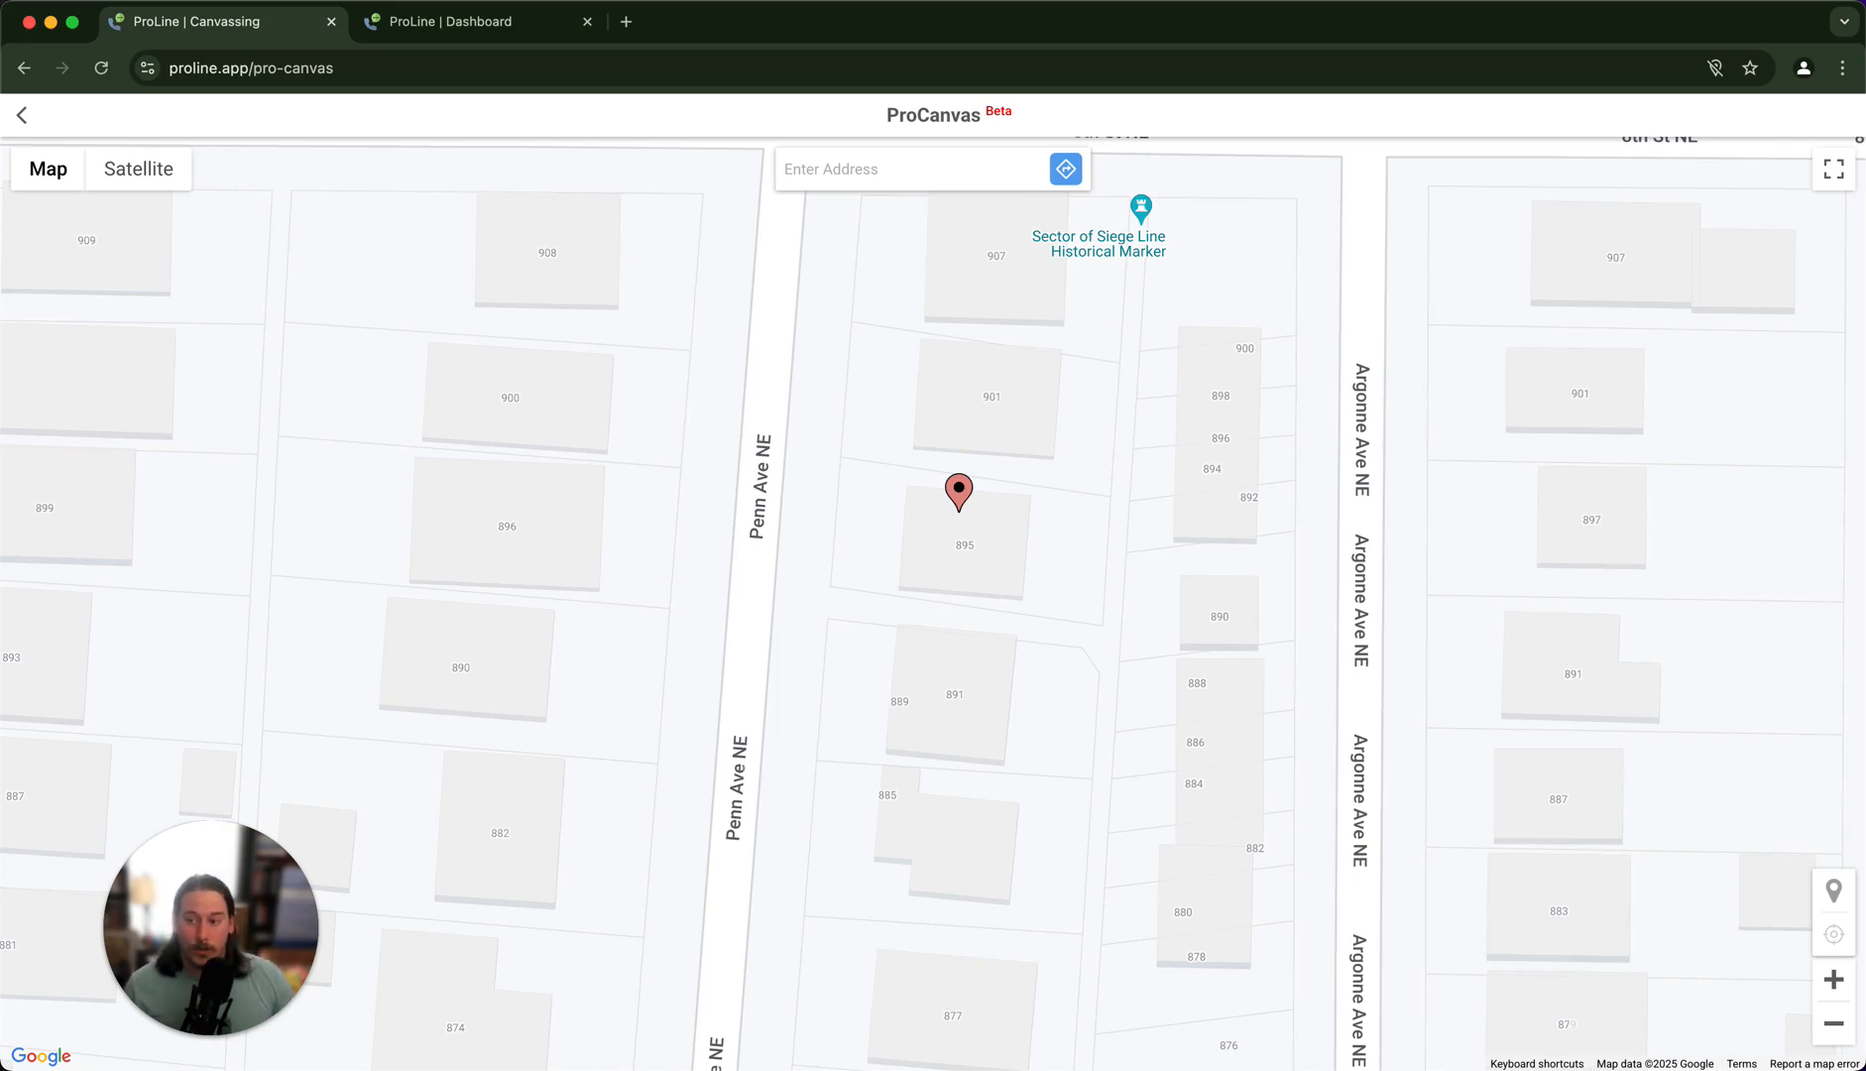
Open the new pin's details and review its available actions, address and knock history
{"action": "left_click", "coordinate": [960, 491]}
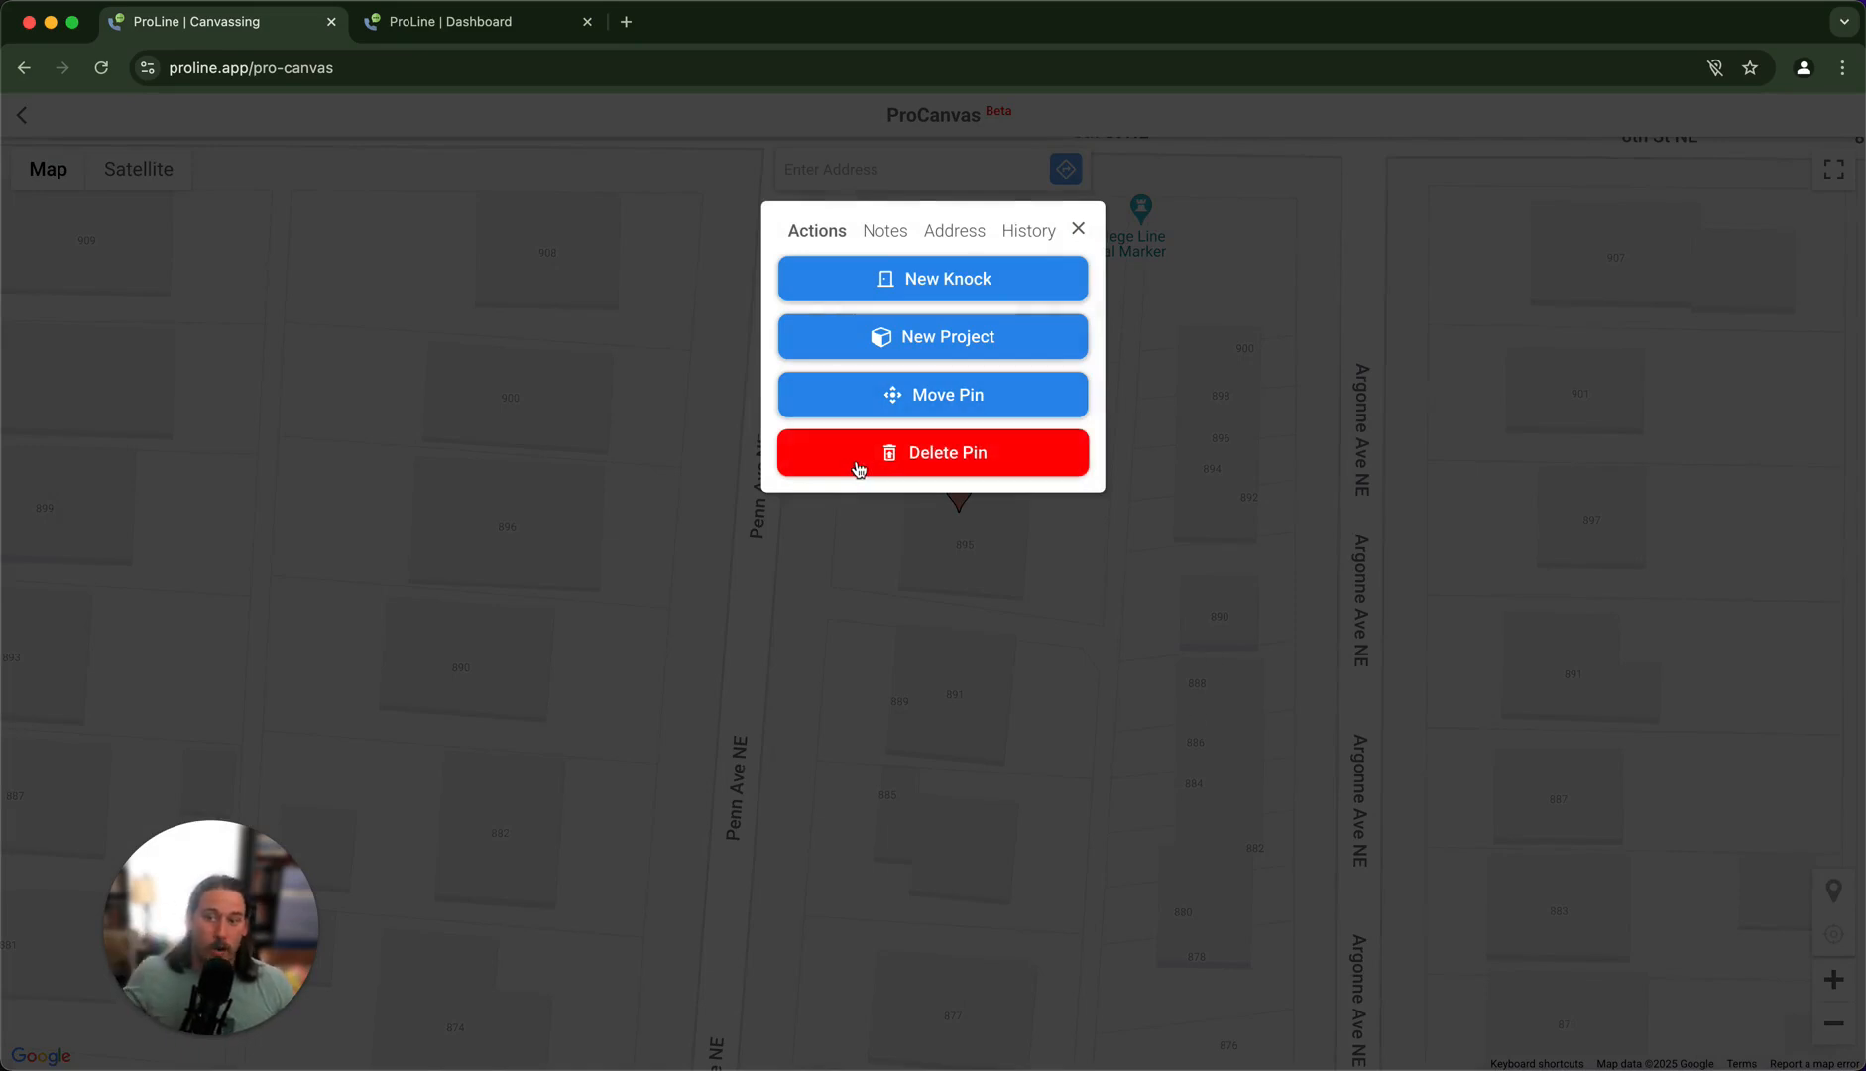
{"action": "left_click", "coordinate": [947, 234]}
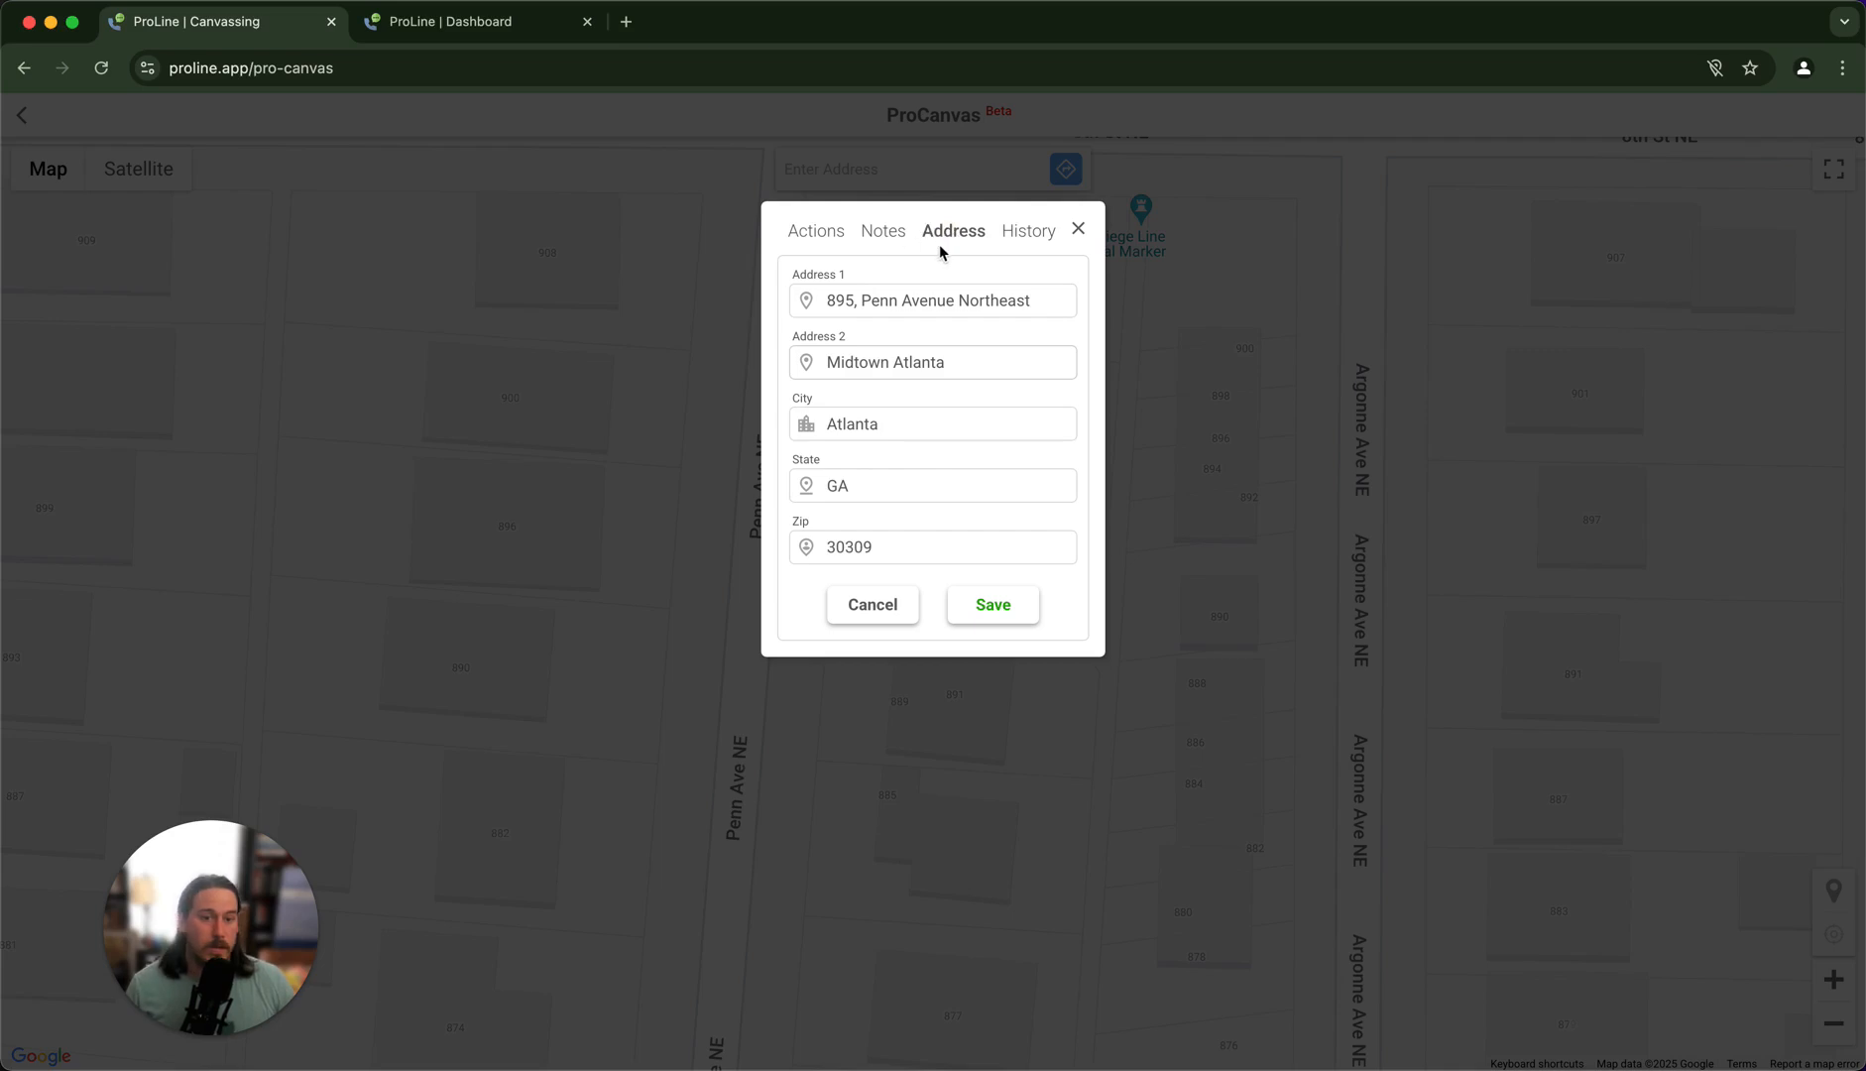
{"action": "left_click", "coordinate": [1021, 238]}
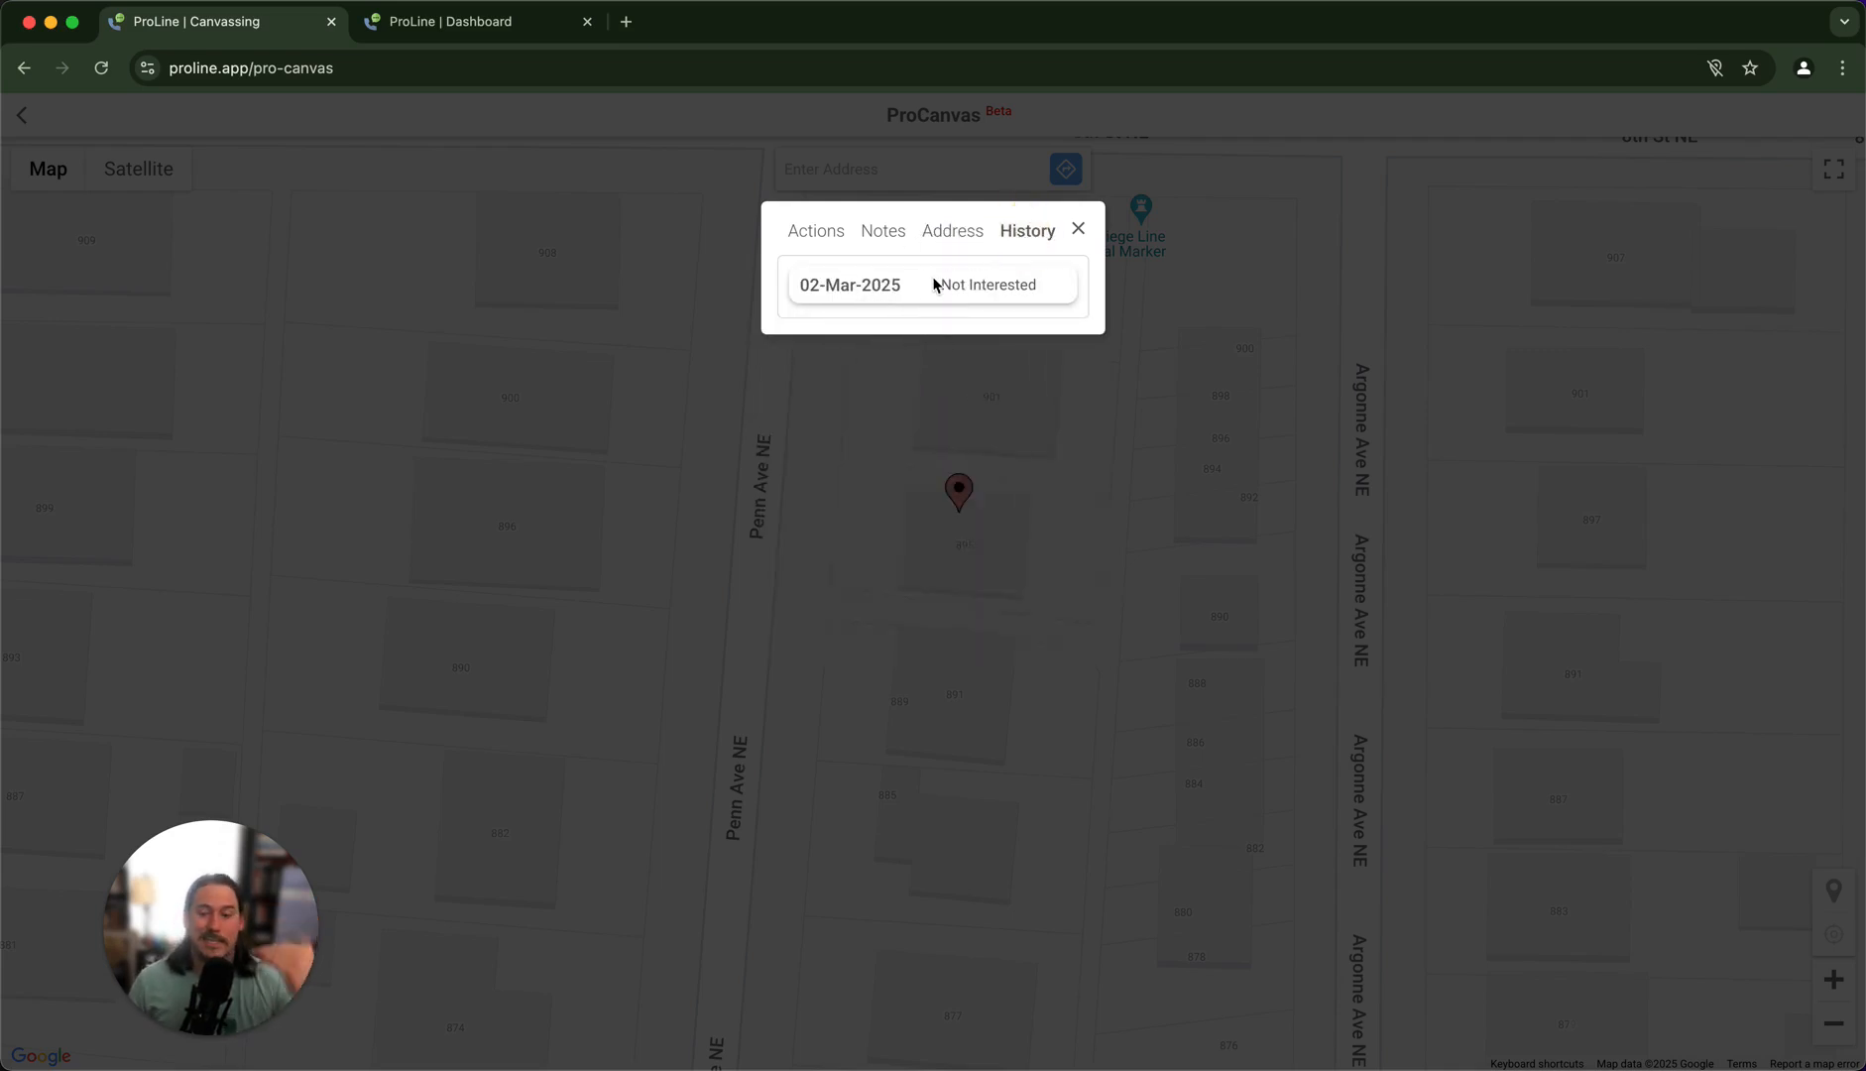
{"action": "left_click", "coordinate": [882, 230]}
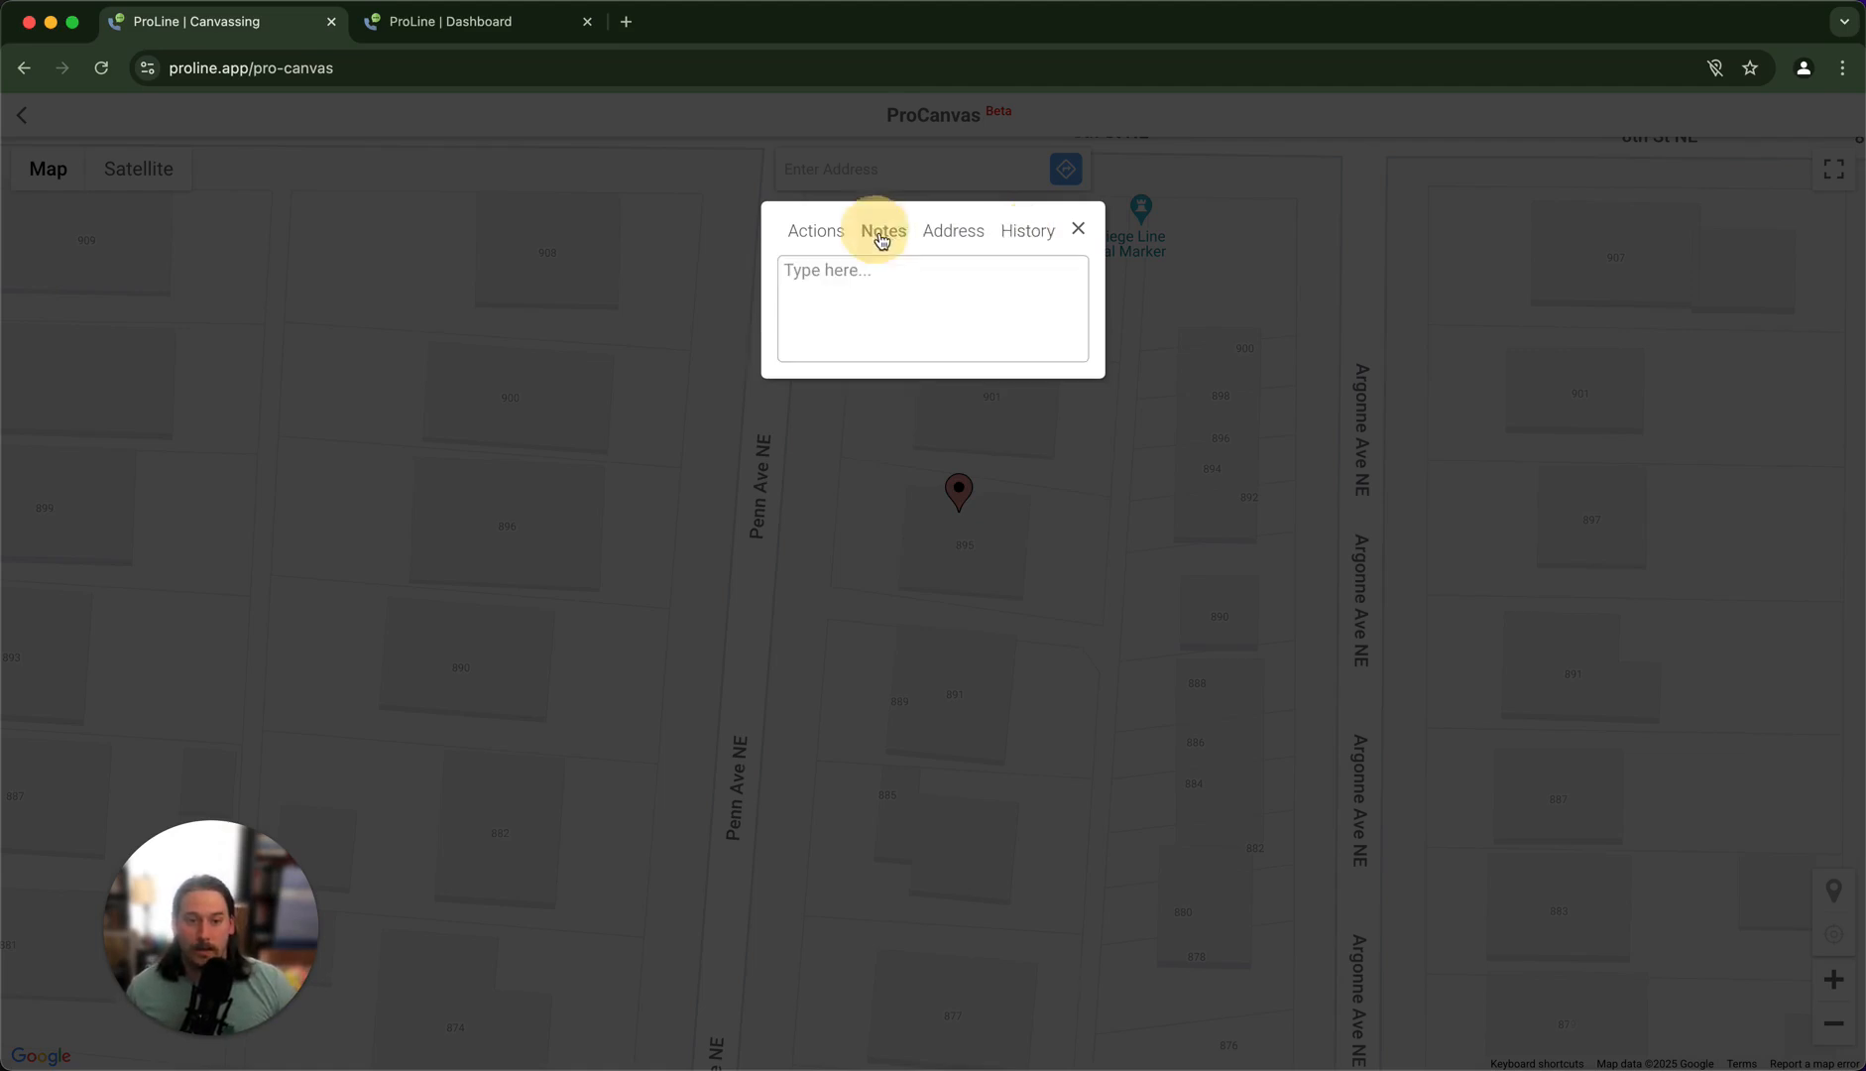
{"action": "left_click", "coordinate": [806, 232]}
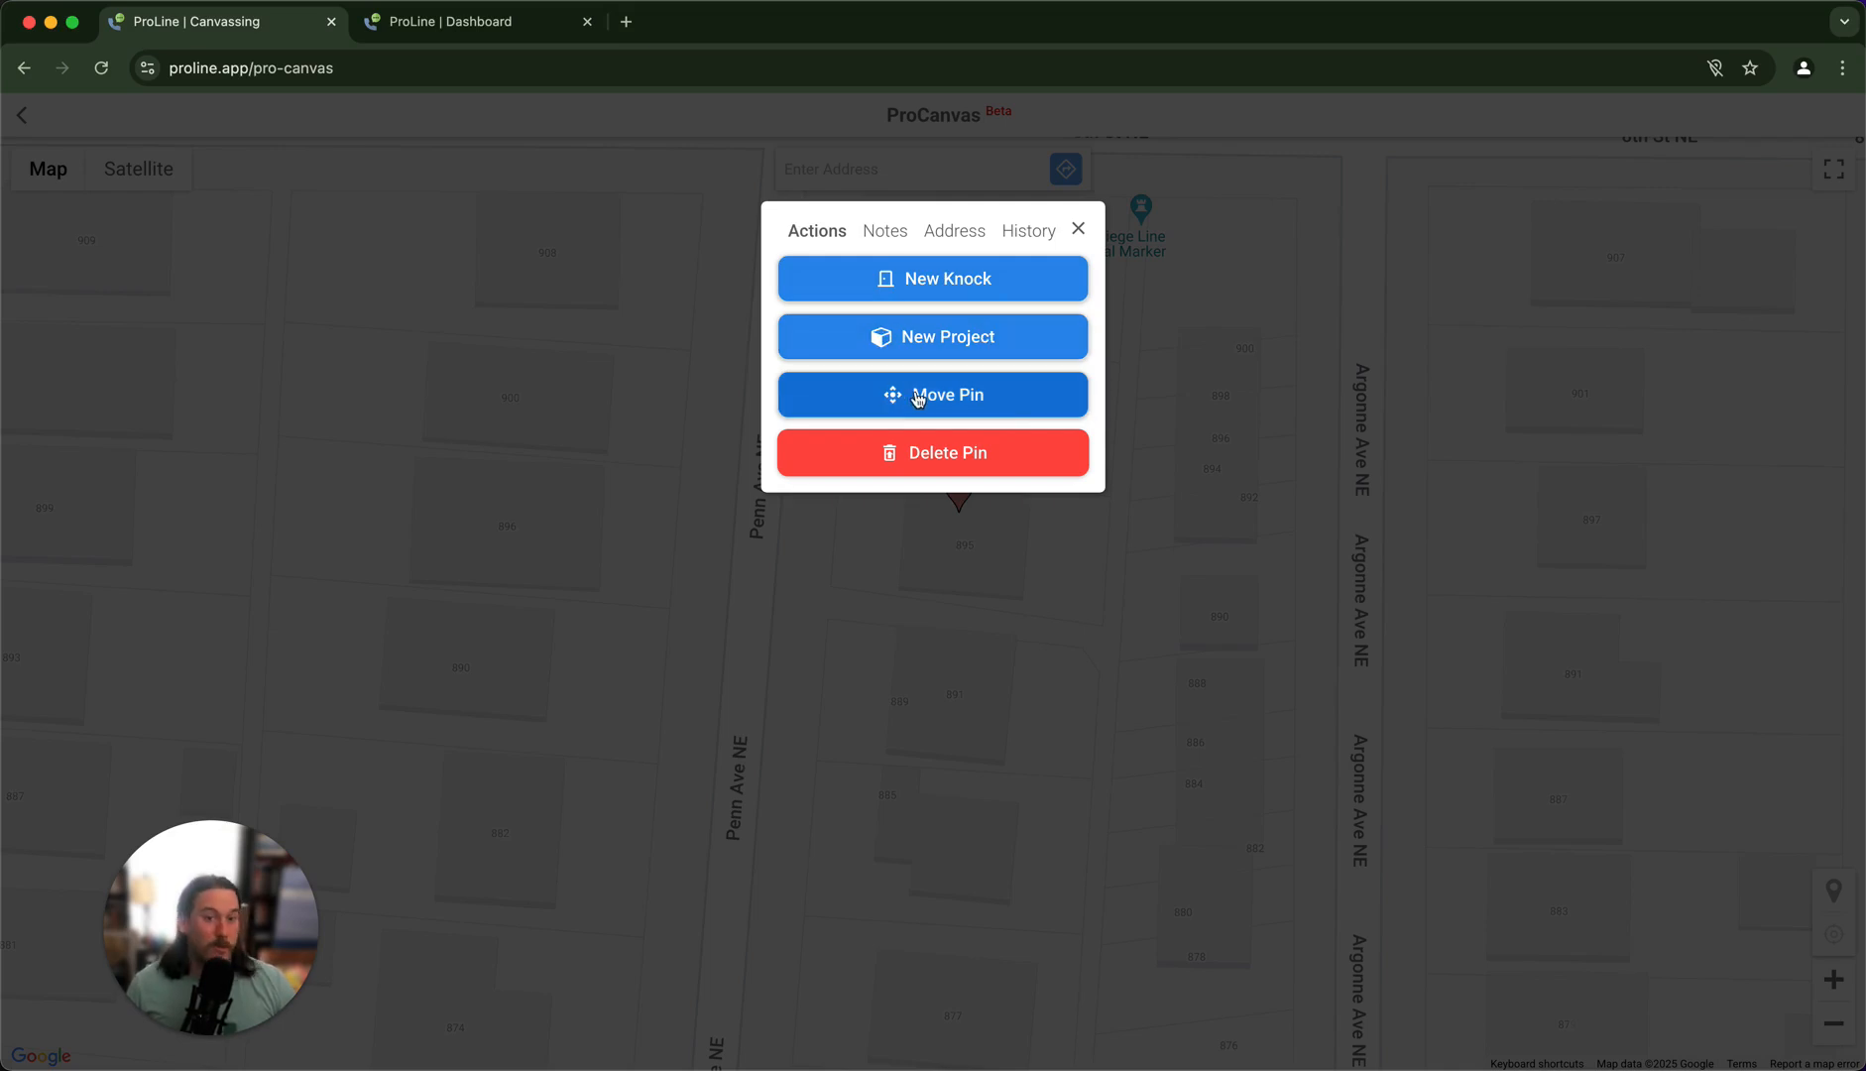
{"action": "left_click", "coordinate": [962, 397]}
{"action": "left_click_drag", "start_coordinate": [960, 504], "coordinate": [533, 499]}
{"action": "left_click", "coordinate": [1780, 980]}
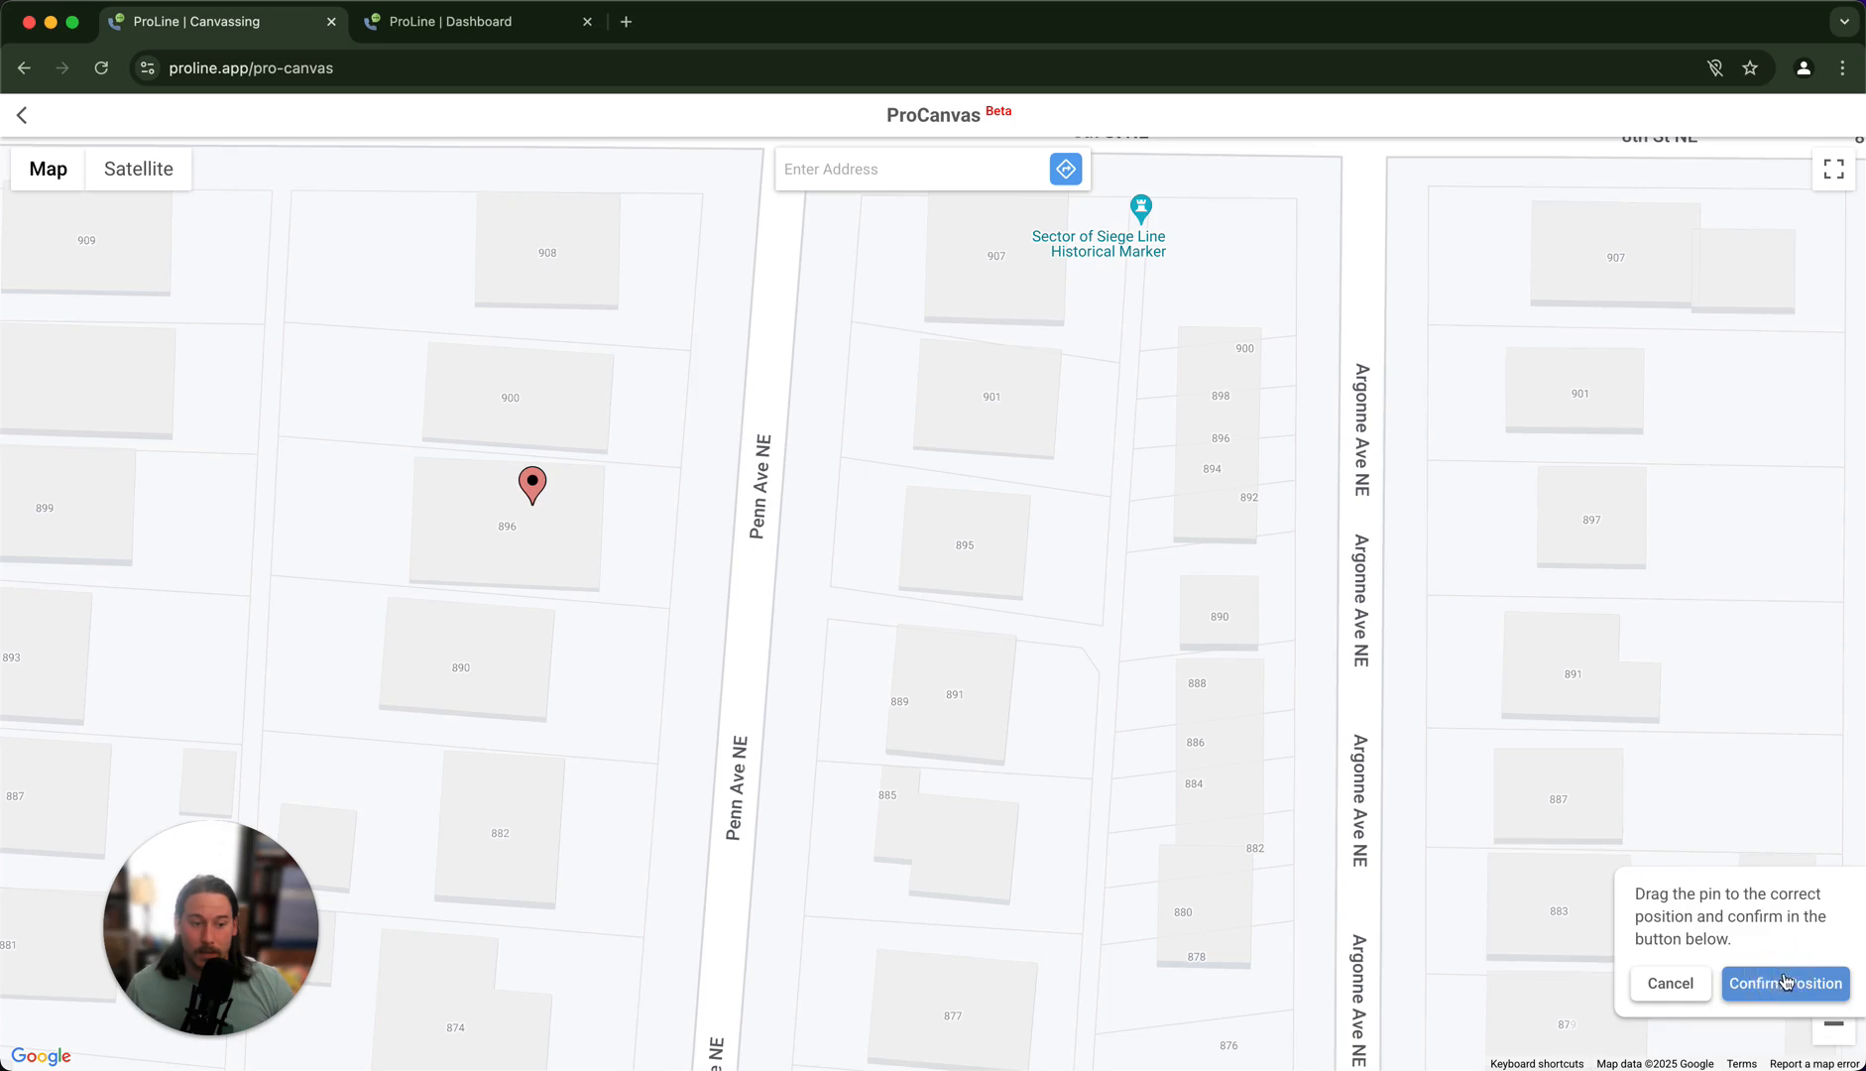
Check the moved pin's address details and delete the pin from the canvassing map
{"action": "left_click", "coordinate": [534, 488]}
{"action": "left_click", "coordinate": [960, 230]}
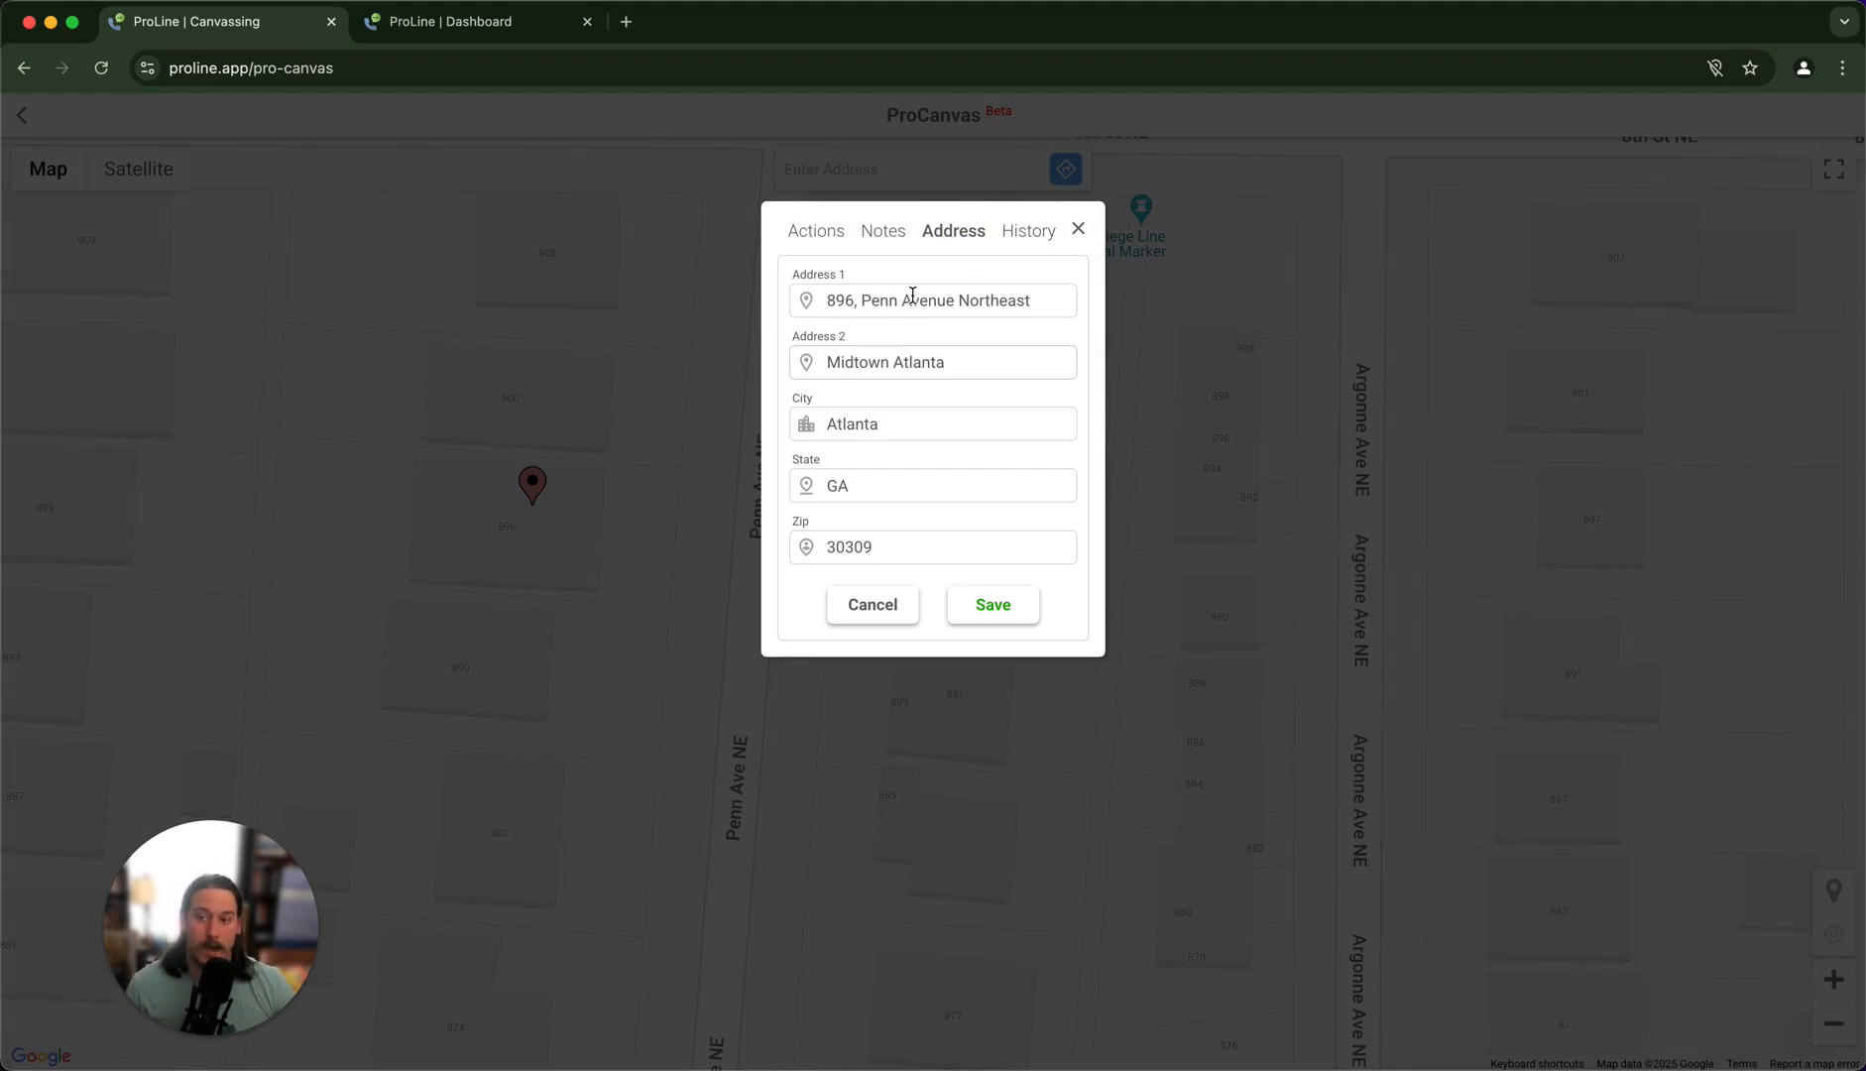
{"action": "left_click", "coordinate": [835, 235]}
{"action": "left_click", "coordinate": [942, 454]}
{"action": "left_click", "coordinate": [993, 349]}
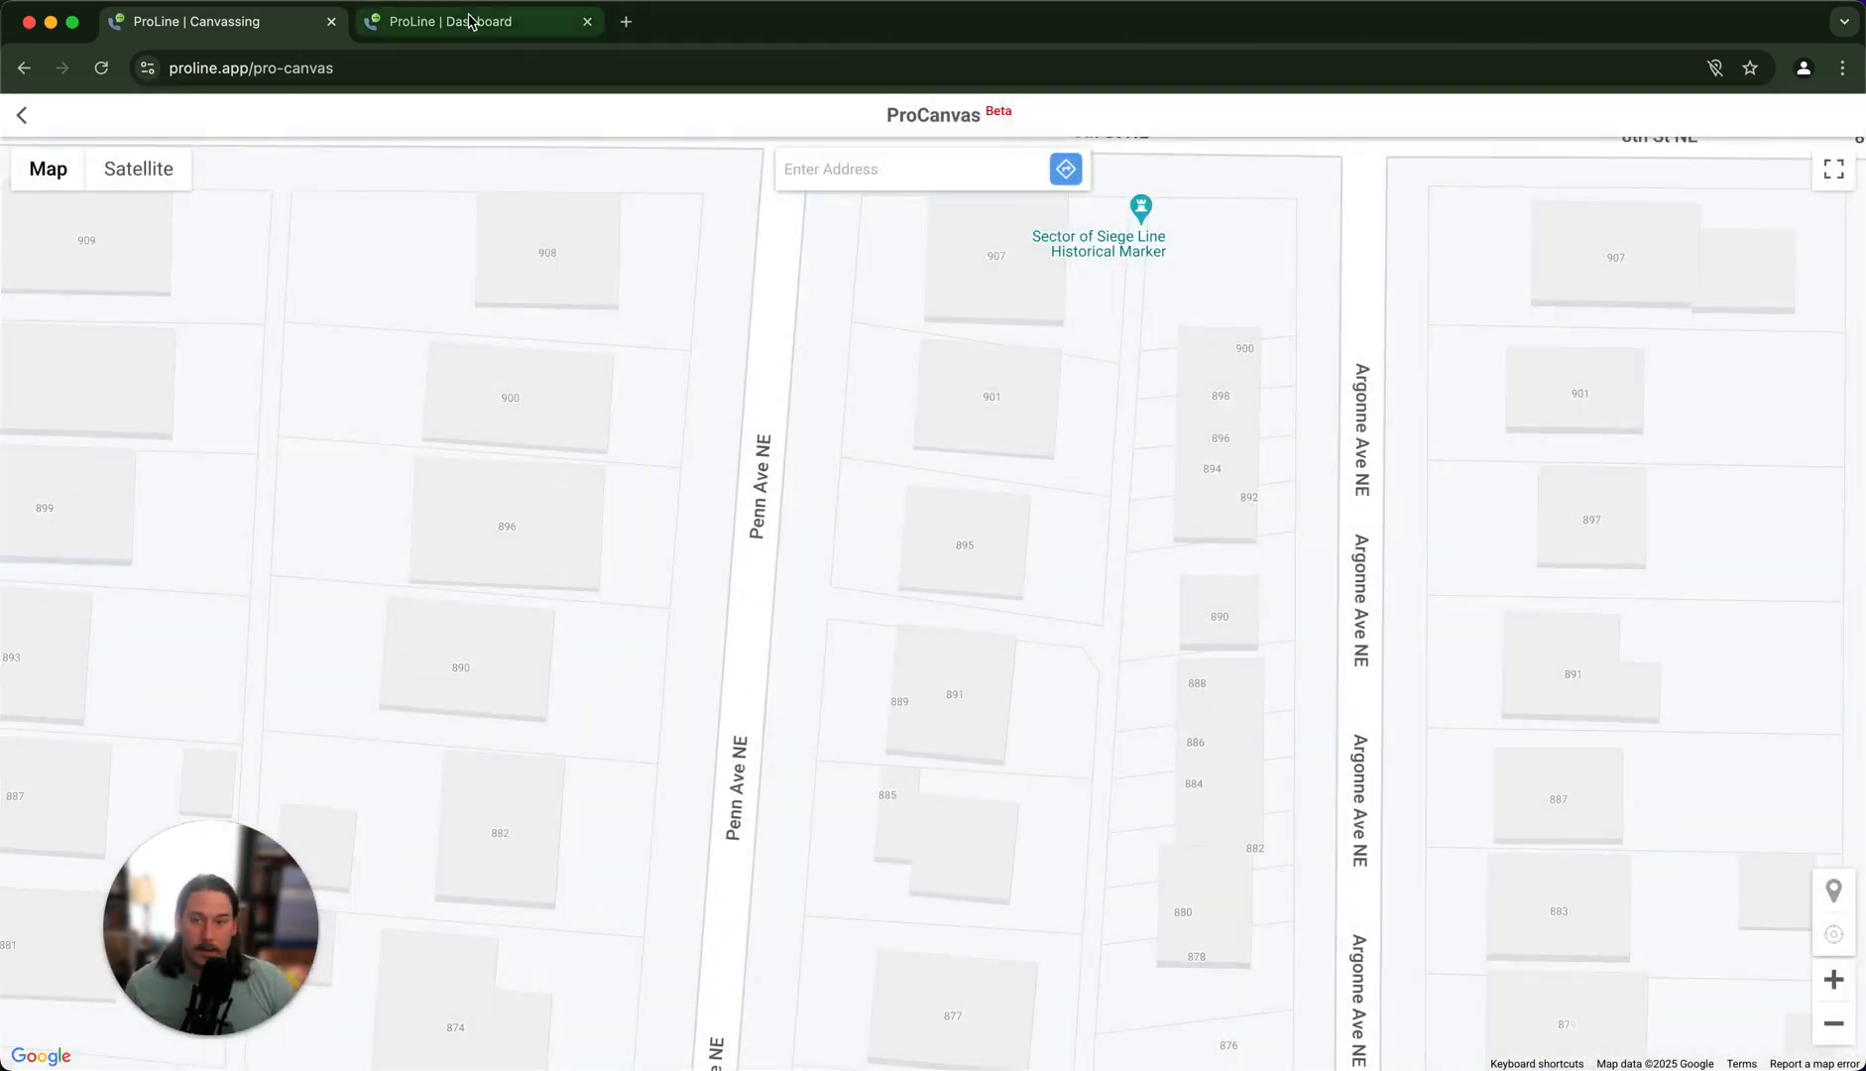
Review the default outcomes and rejection reasons in the company's canvassing settings once more and return to the canvassing map
{"action": "left_click", "coordinate": [437, 21]}
{"action": "left_click", "coordinate": [873, 551]}
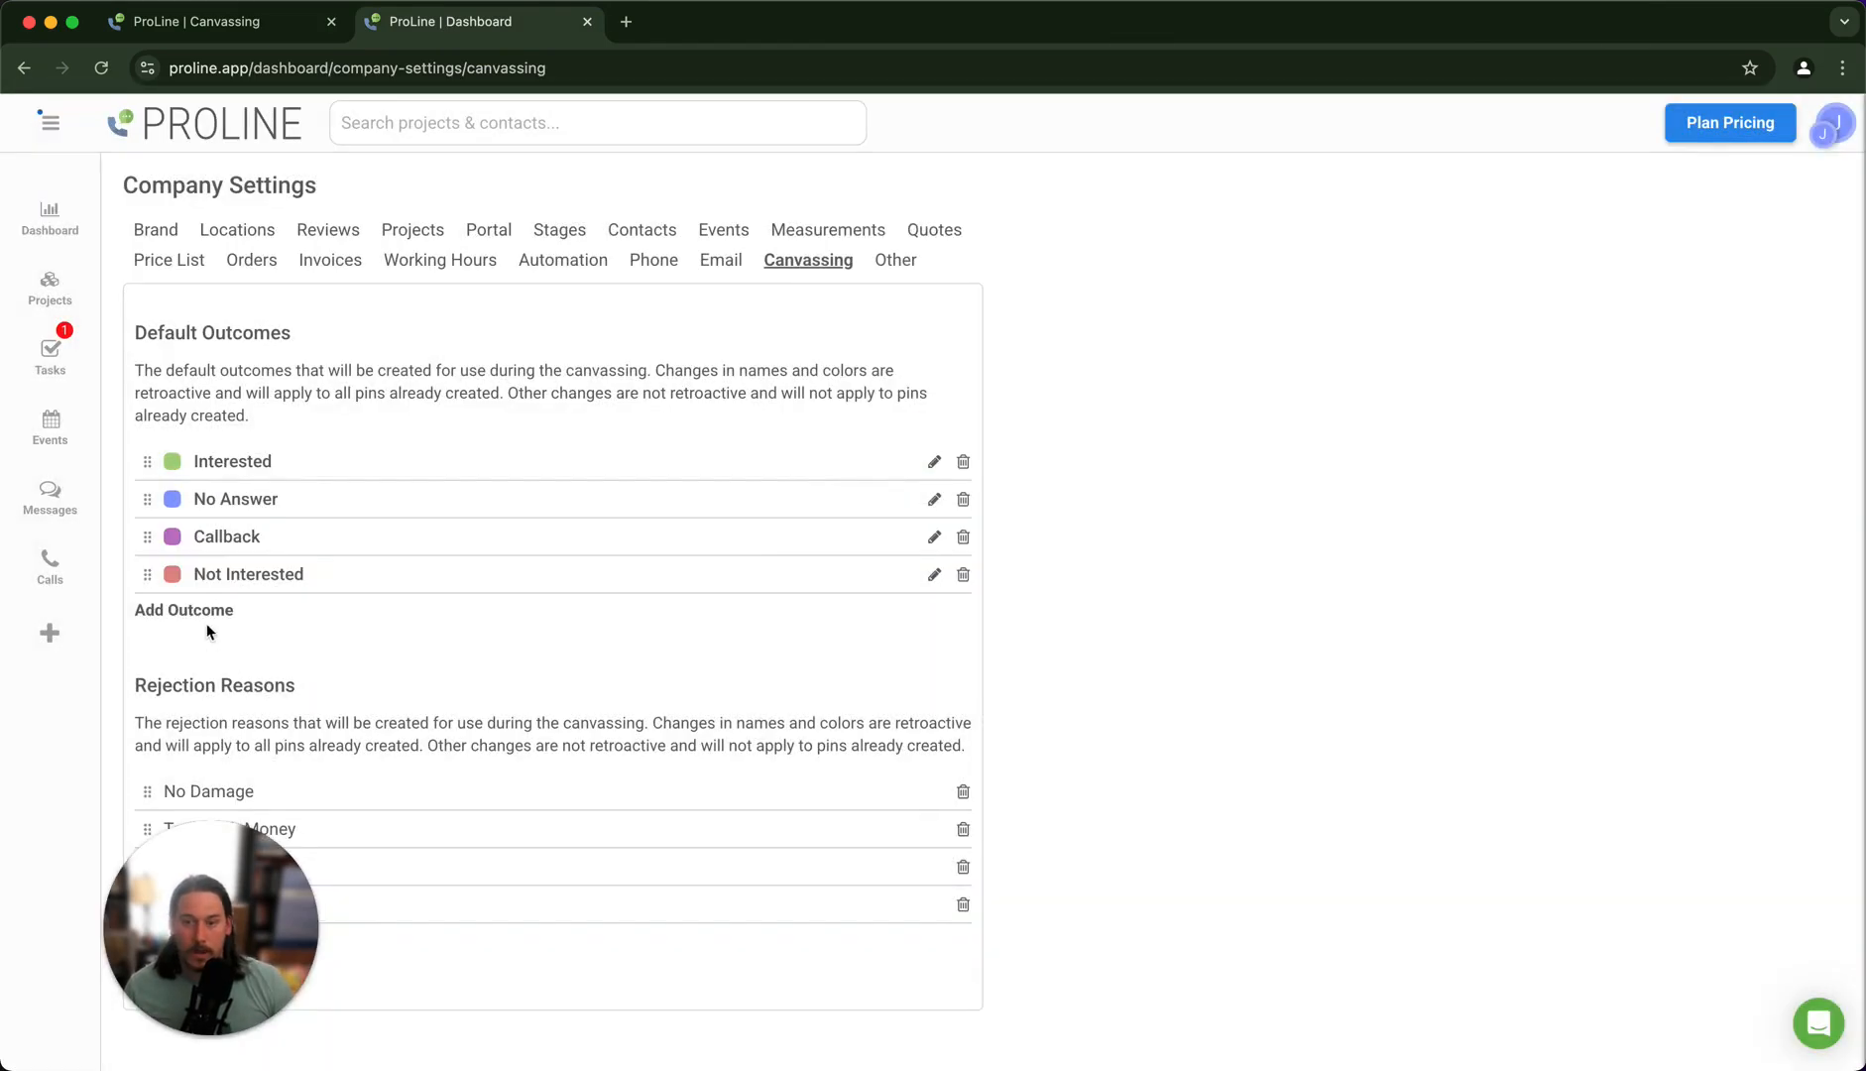
{"action": "left_click_drag", "start_coordinate": [305, 913], "coordinate": [1614, 763]}
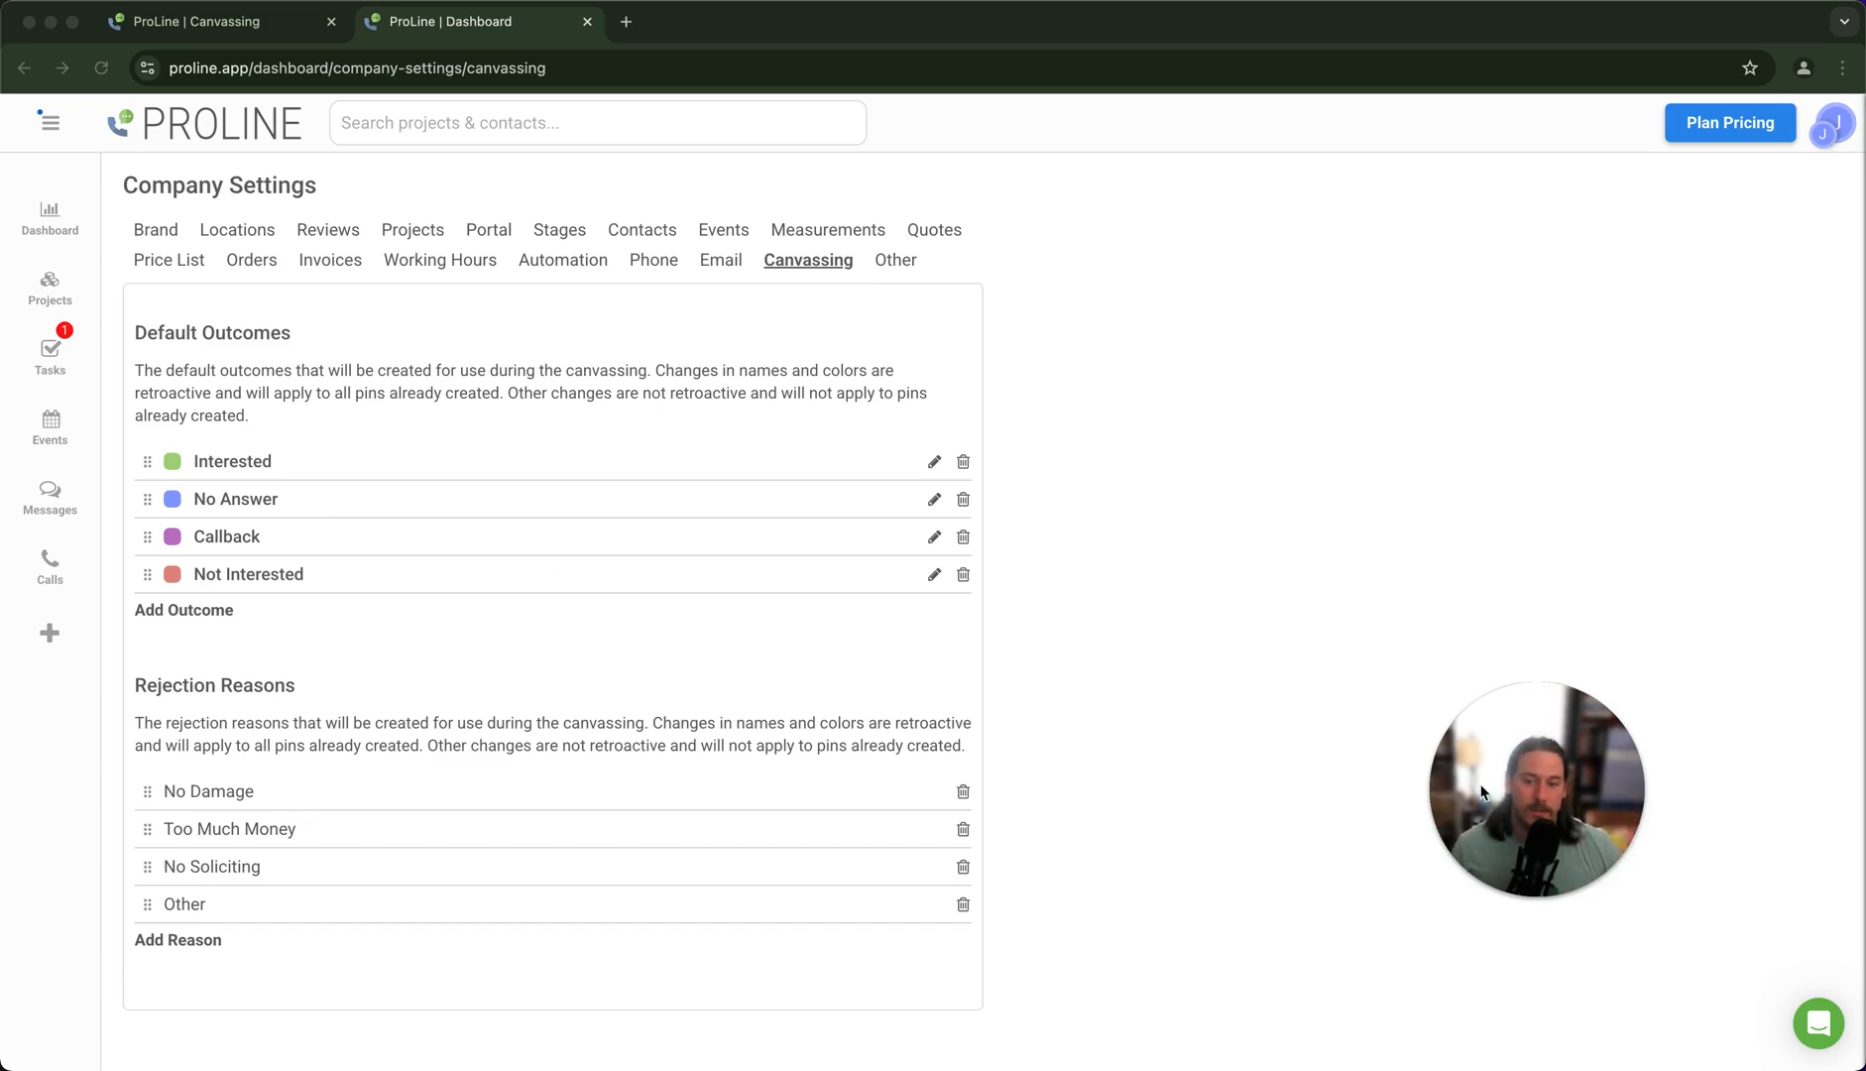
{"action": "left_click_drag", "start_coordinate": [1570, 767], "coordinate": [1407, 809]}
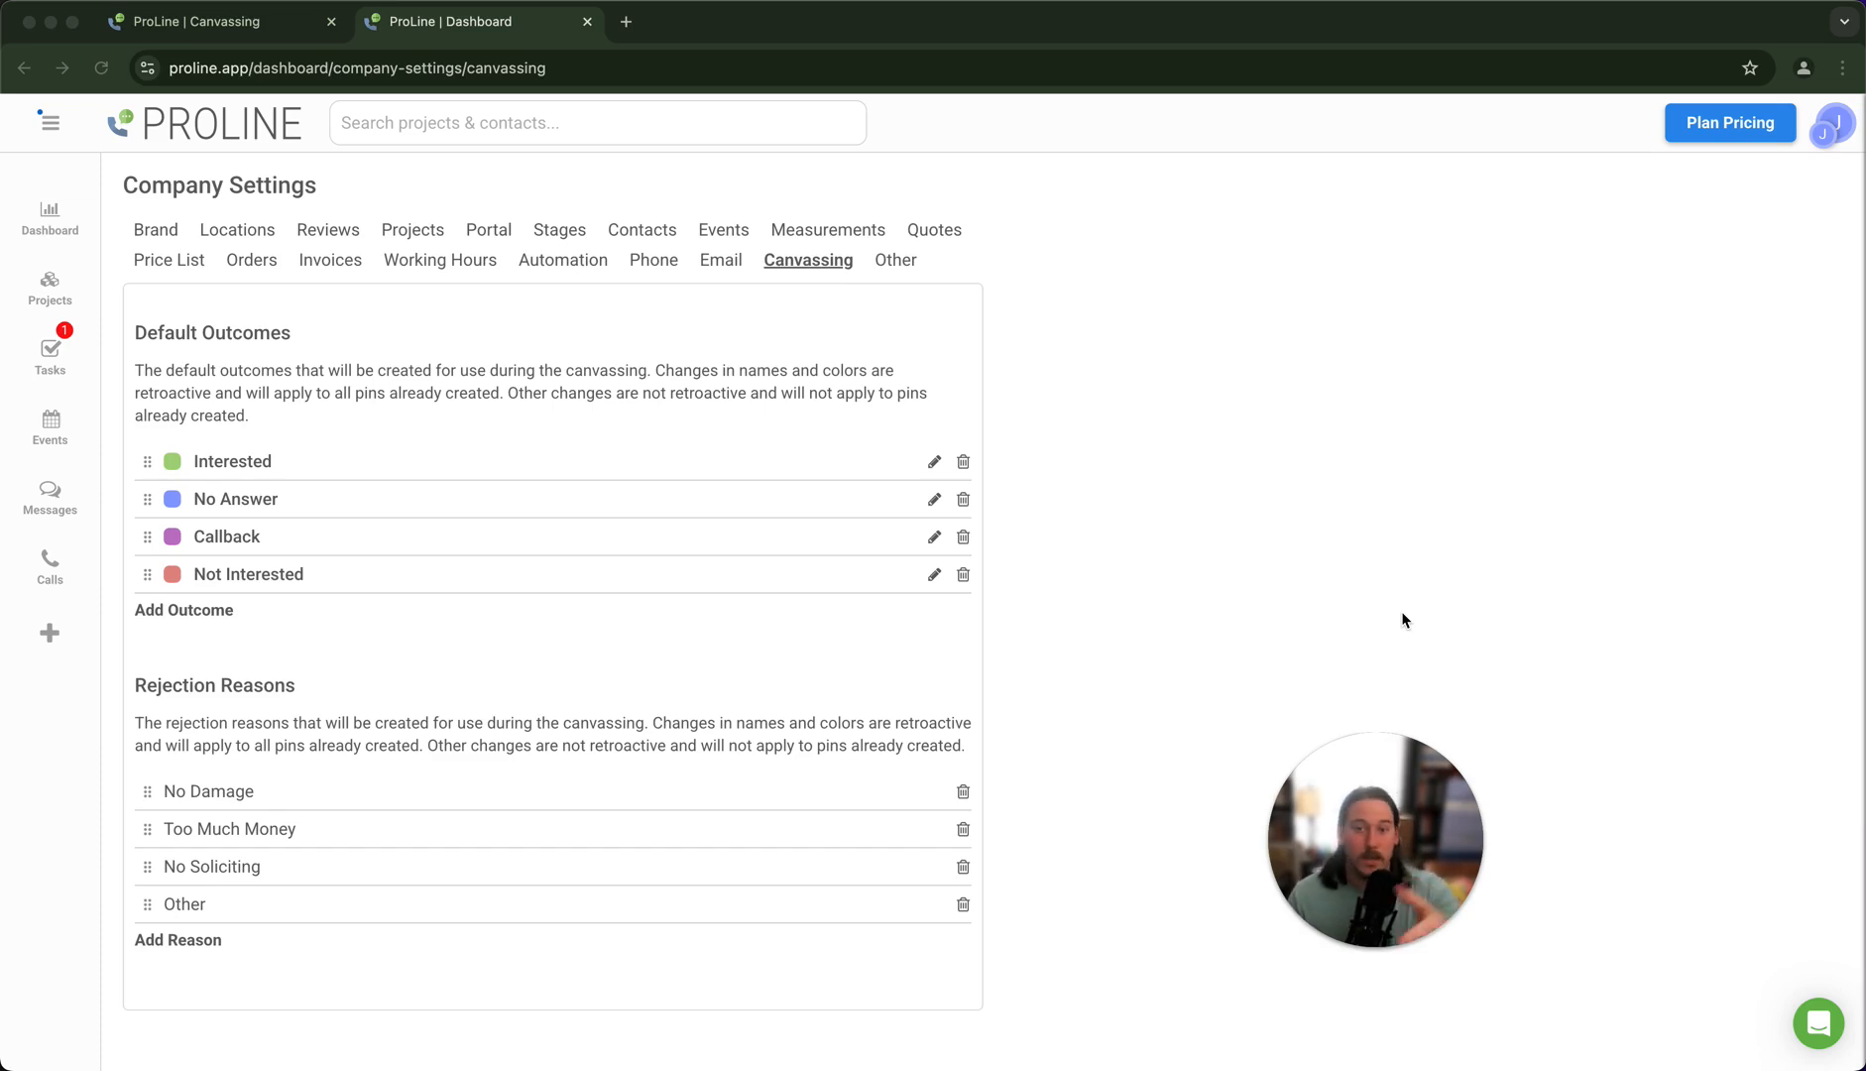
{"action": "left_click", "coordinate": [252, 14]}
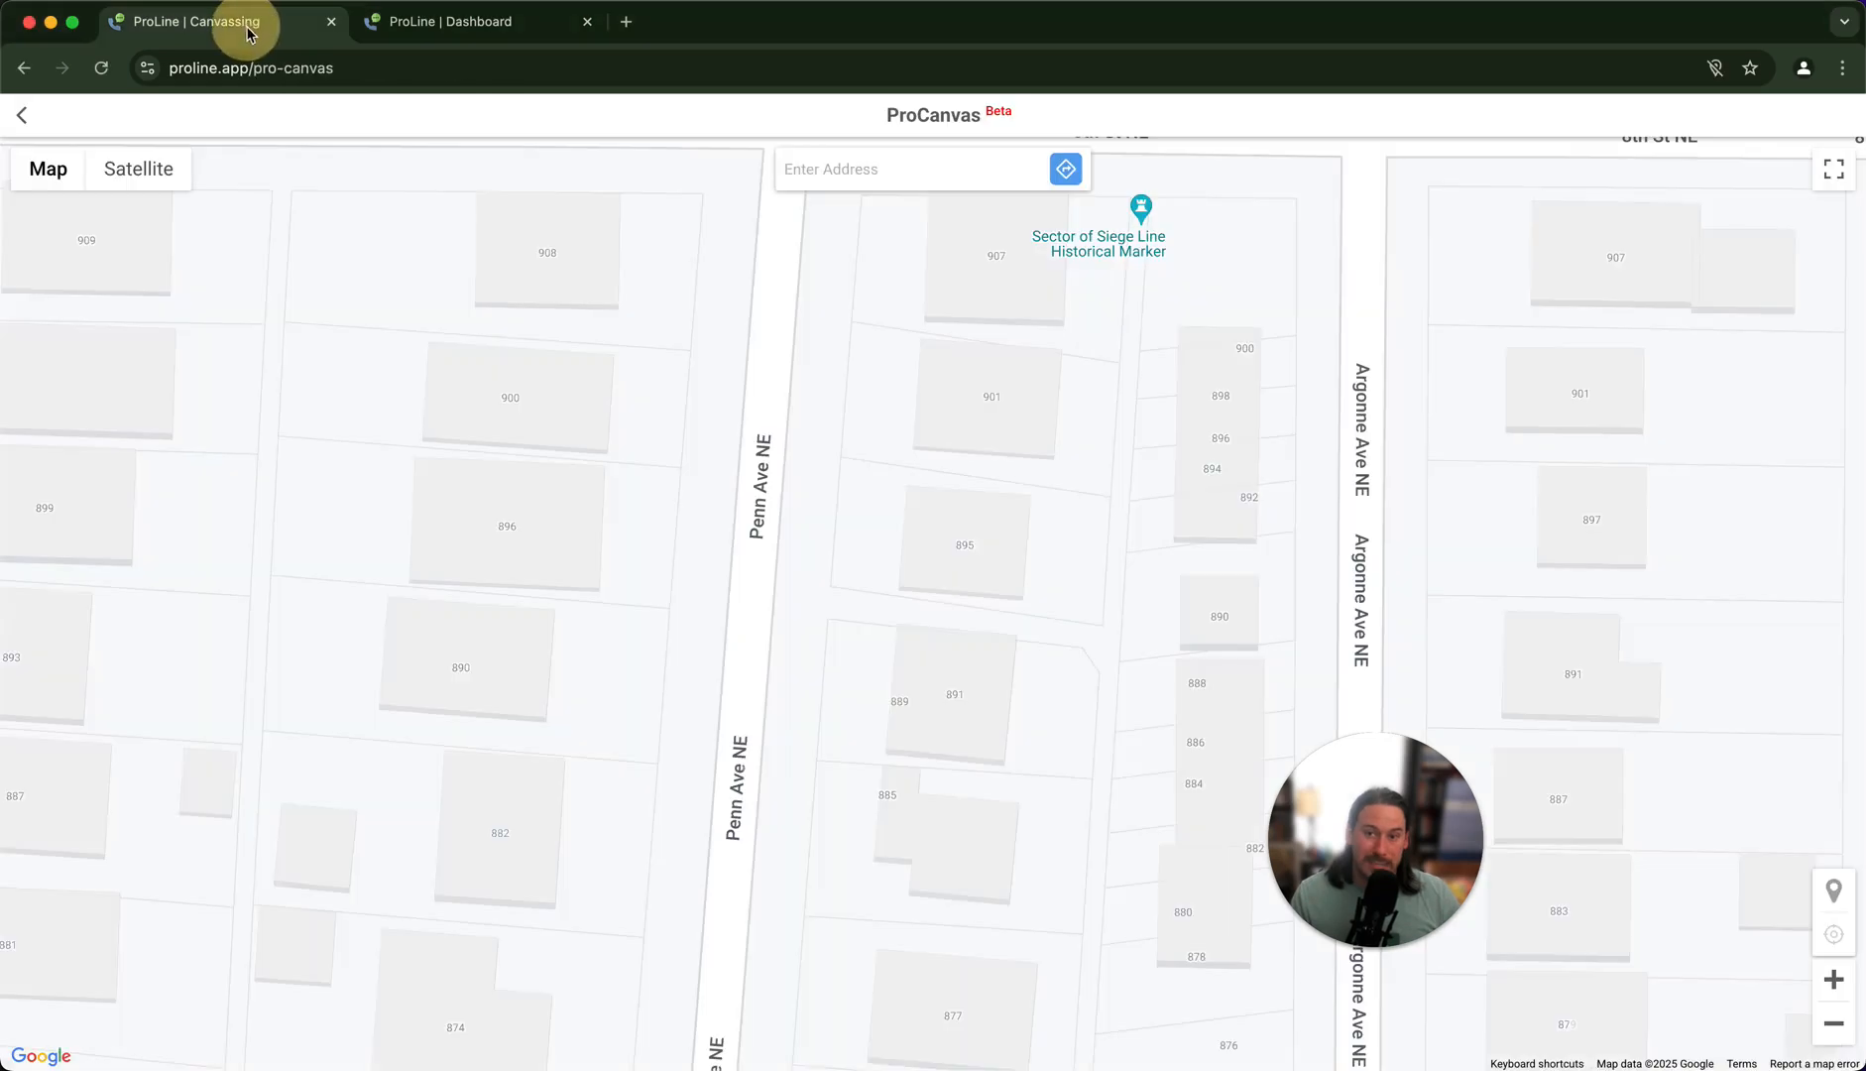